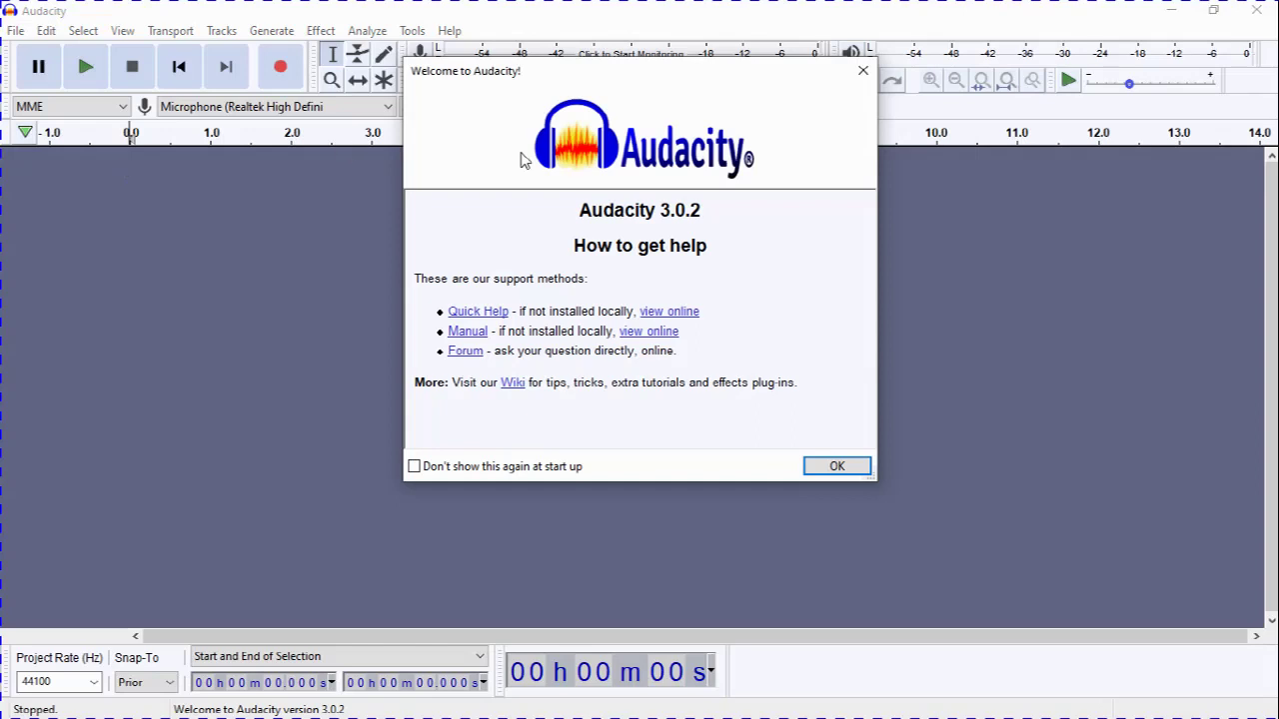
Step: Dismiss the welcome message and import the "Lajaune Baani" audio file from the 4K Video Downloader folder
click(823, 469)
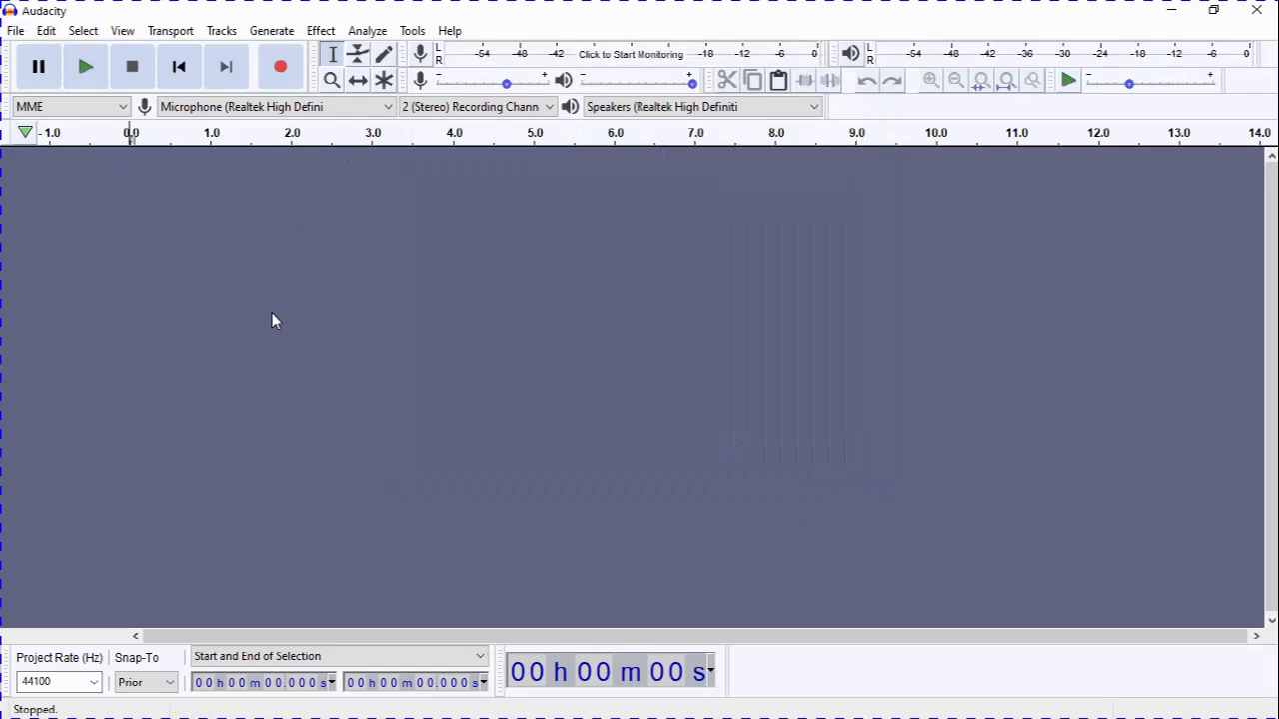
click(16, 33)
mouse_move(61, 199)
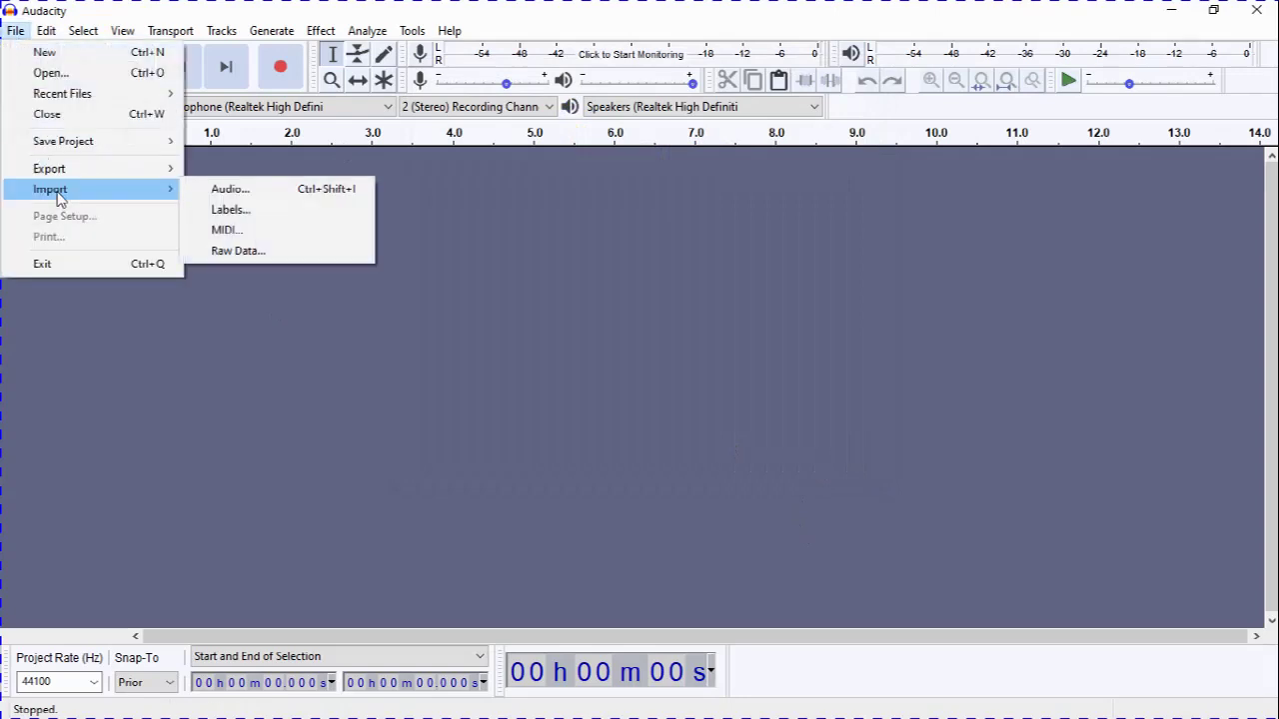
click(215, 193)
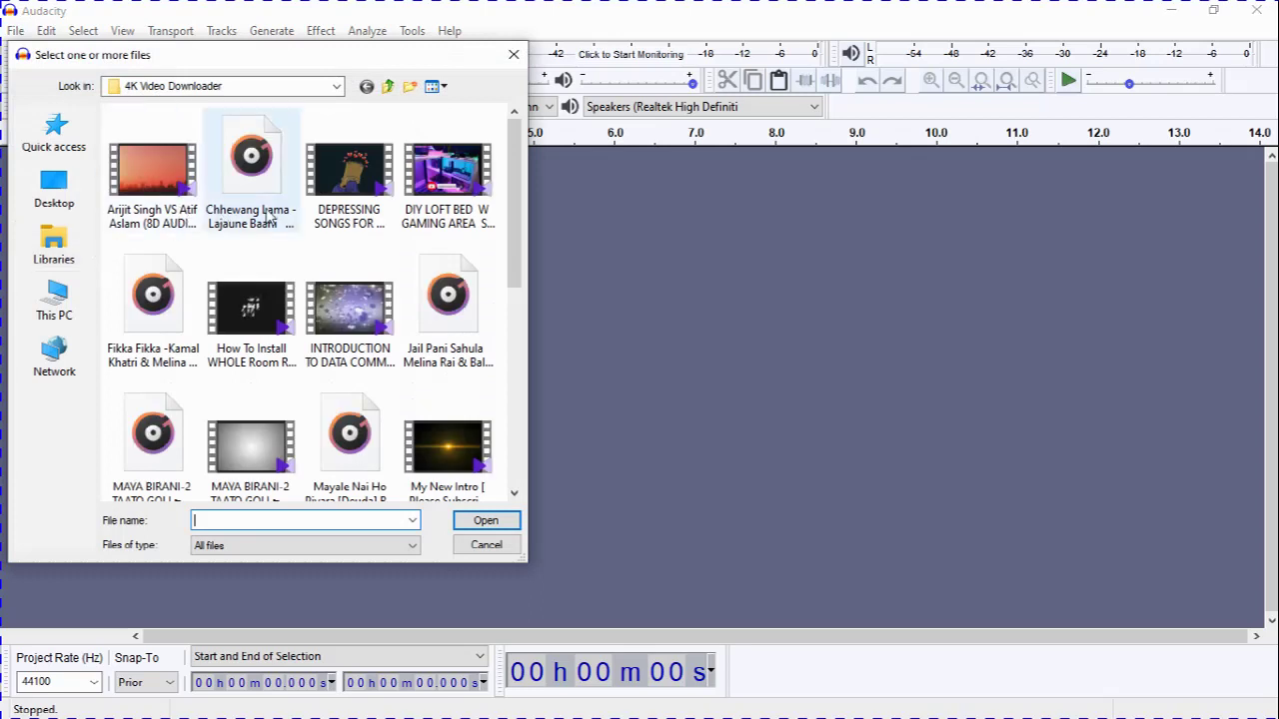
double_click(268, 218)
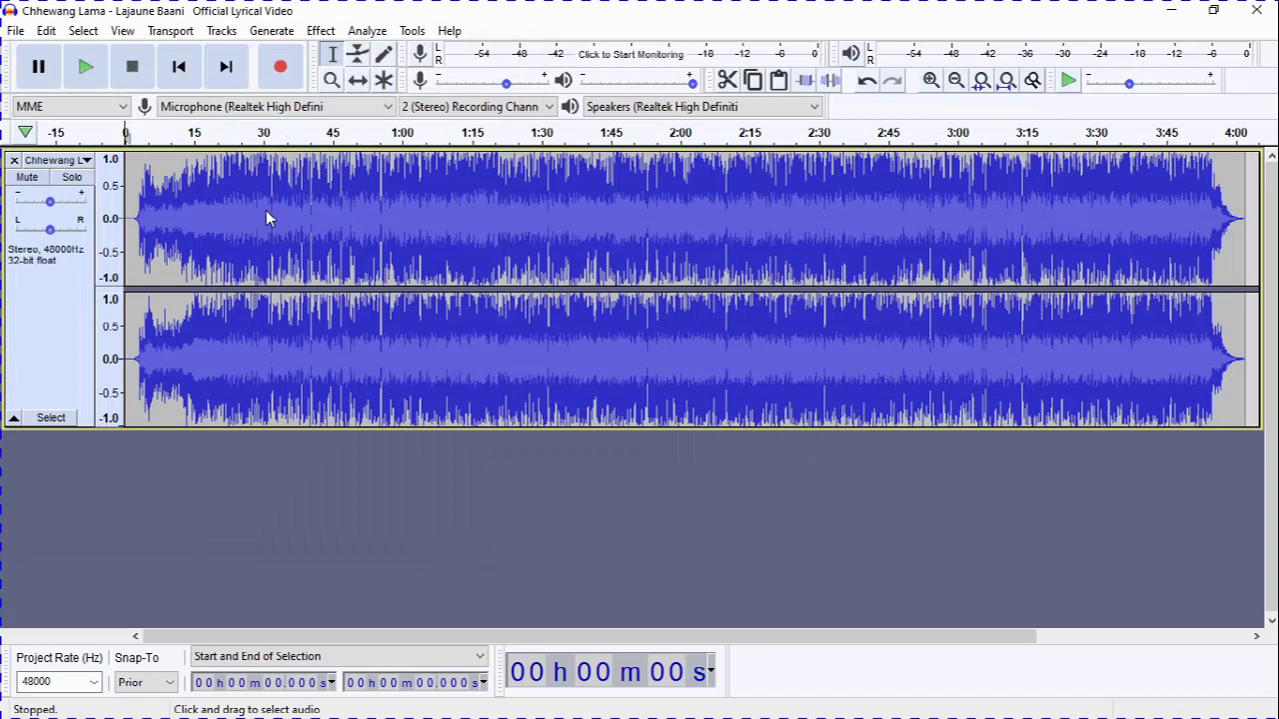
Step: Import the same "Lajaune Baani" audio file again as a second stereo track
click(16, 30)
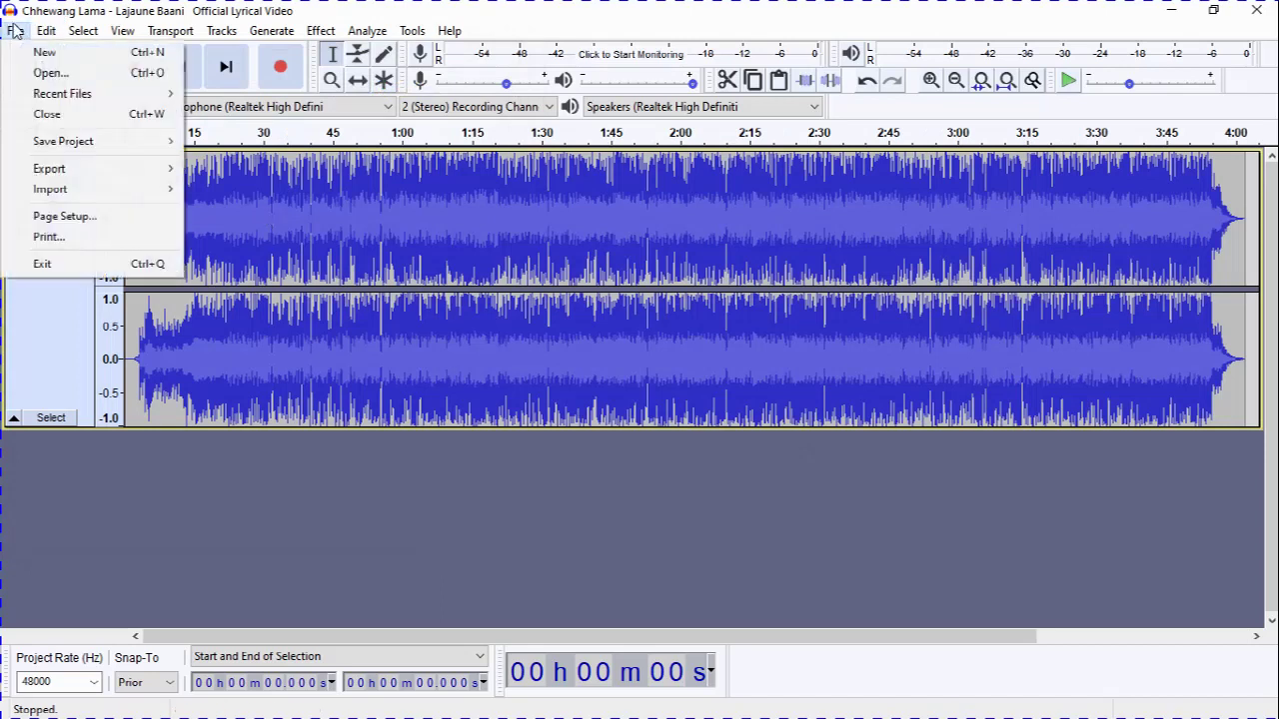
mouse_move(62, 191)
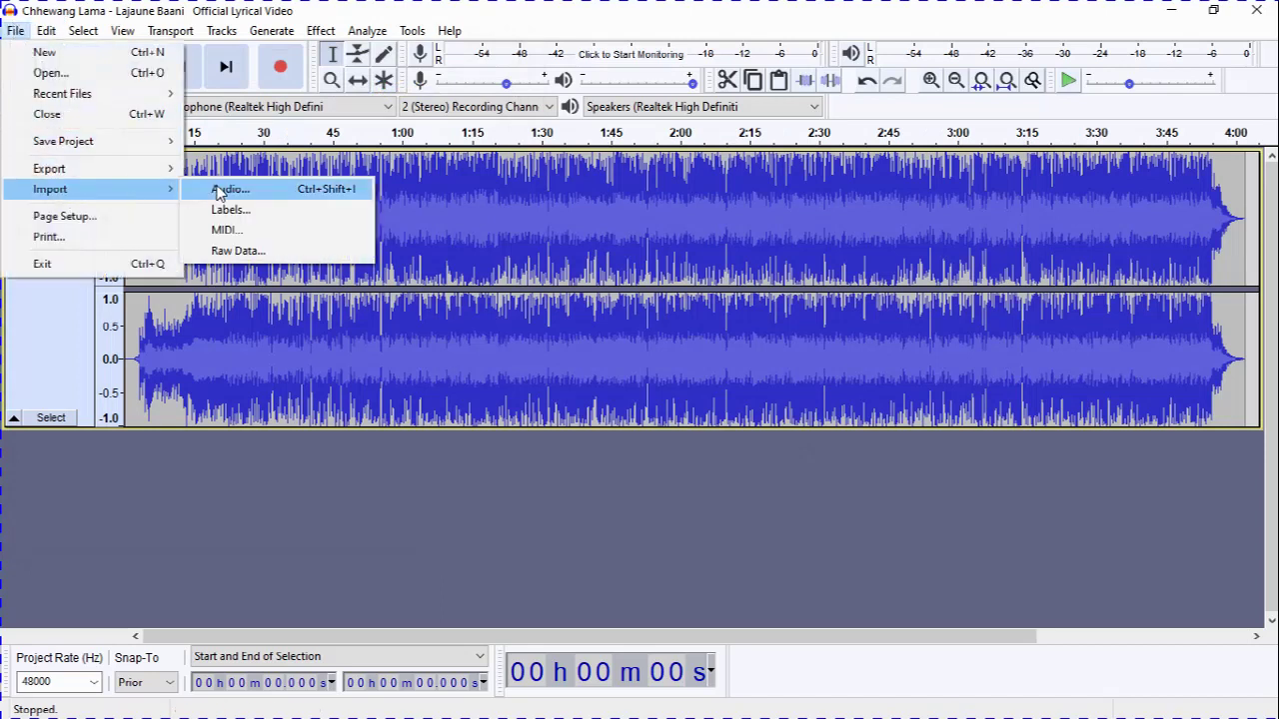
click(222, 192)
click(252, 197)
double_click(252, 197)
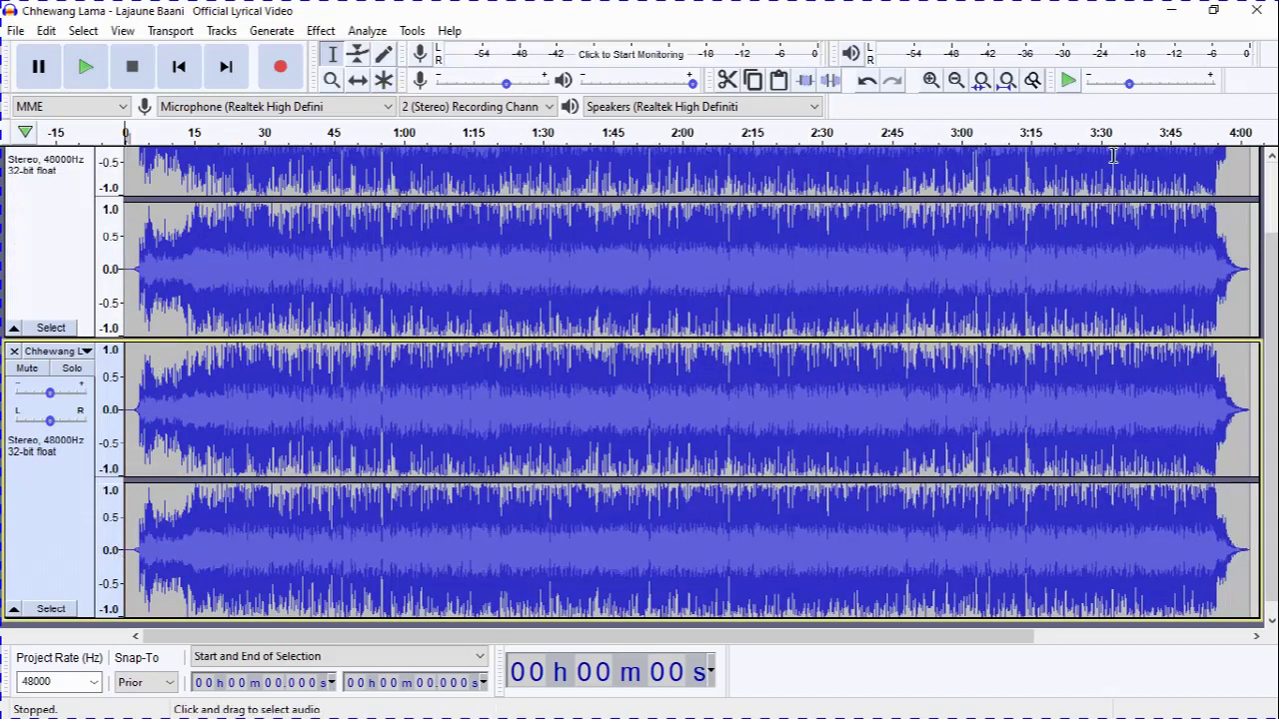
scroll(1271, 300, up, 2)
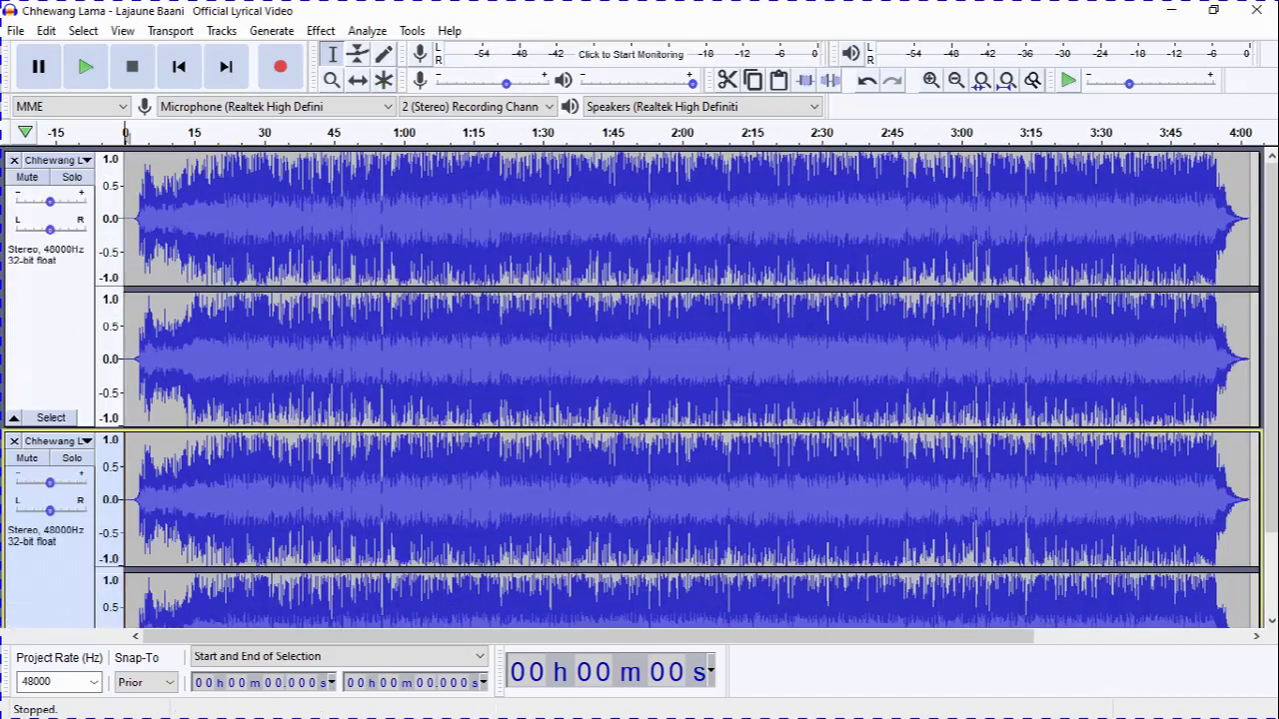
Step: With the Envelope tool, shape the upper track to rise from silence at about 0:05 to full volume at about 0:15
click(358, 55)
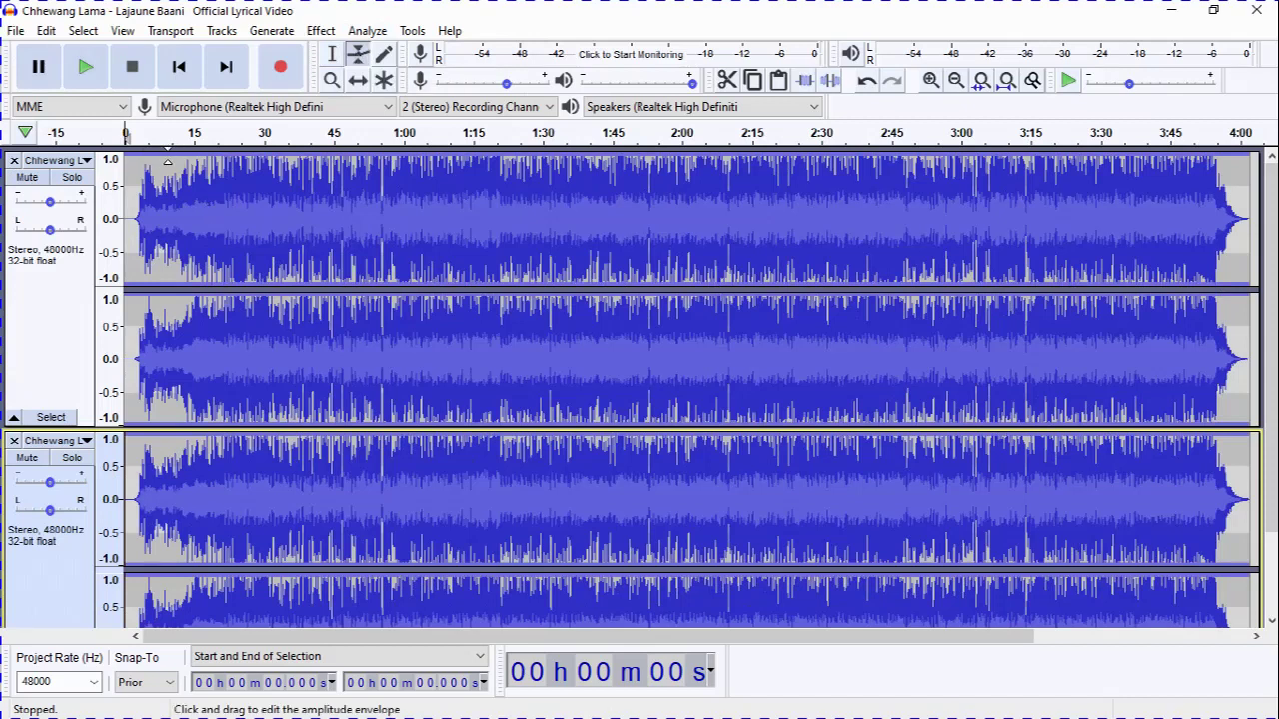
drag(168, 160, 159, 220)
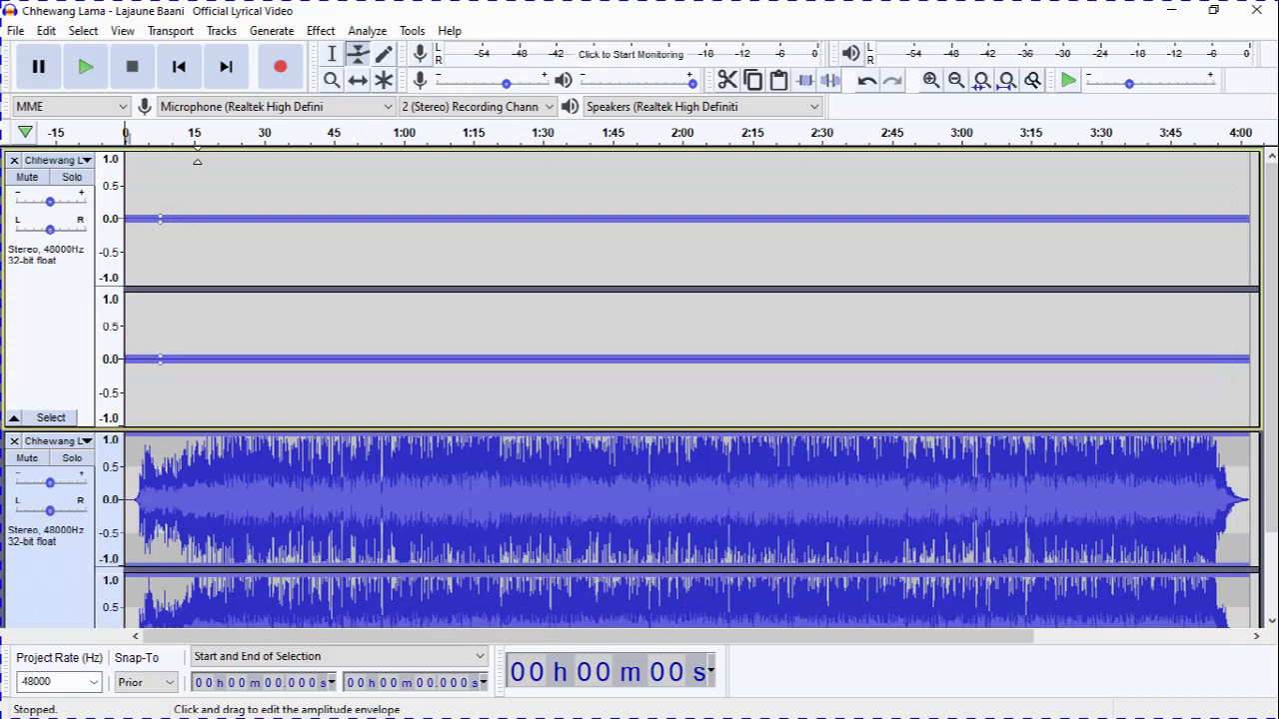
click(195, 157)
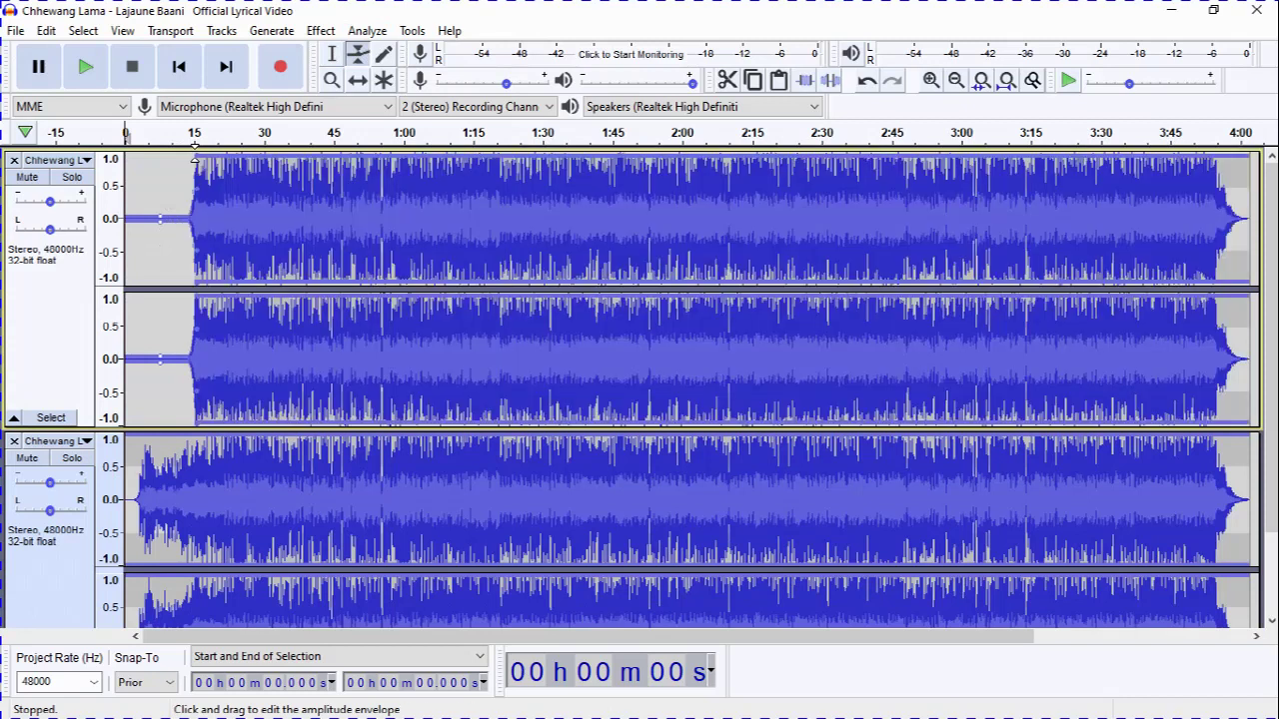
click(196, 153)
drag(195, 153, 149, 217)
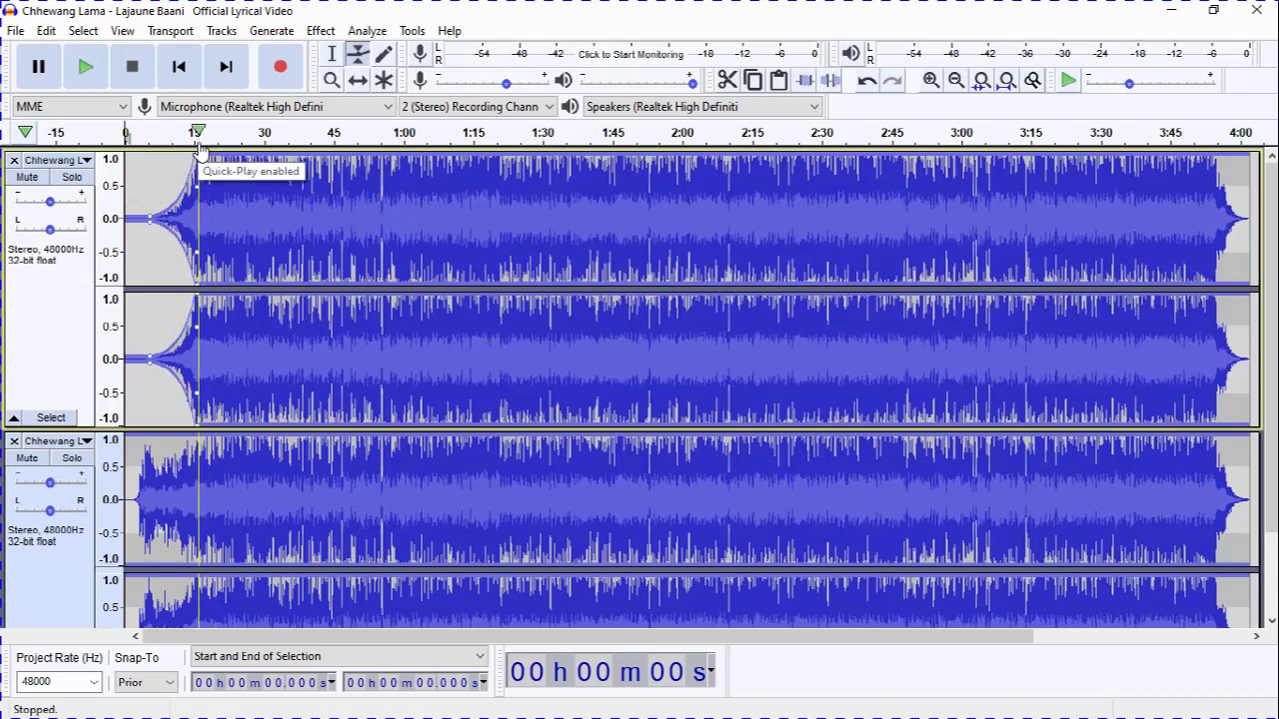
Step: Preview the audio from about 0:15 at a reduced volume, ending with playback stopped
click(199, 148)
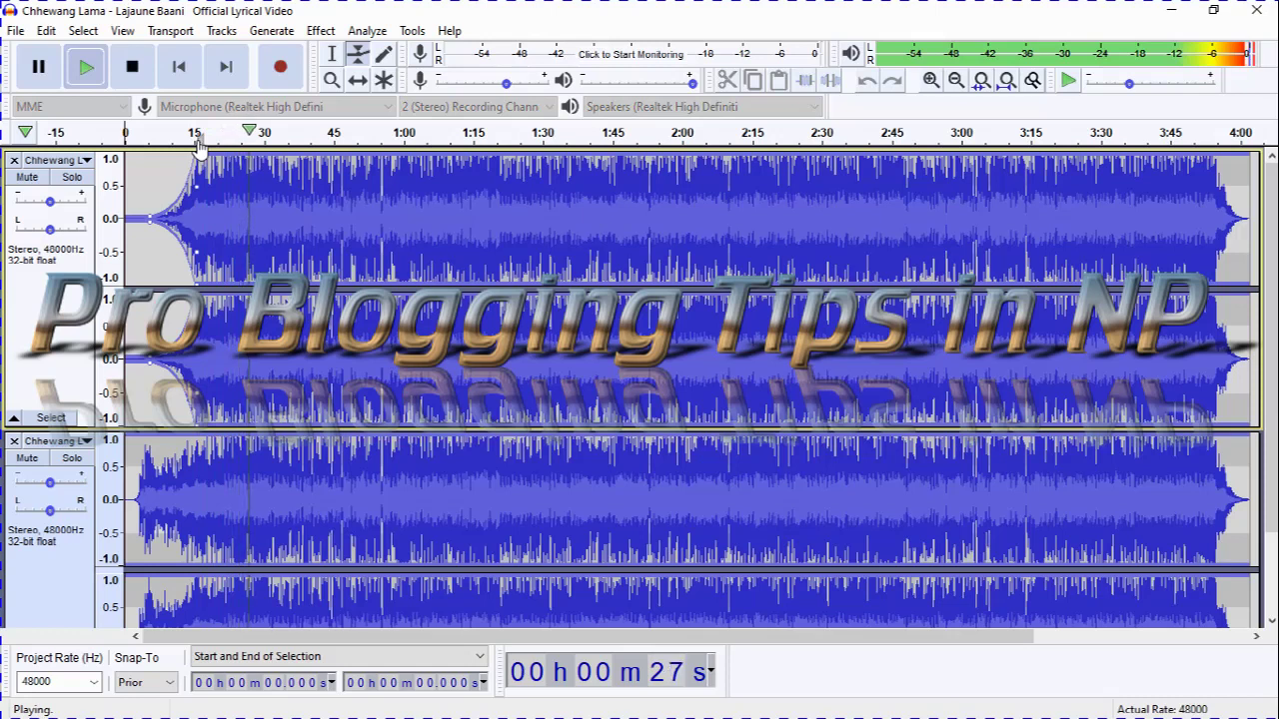
key(XF86AudioLowerVolume)
key(XF86AudioLowerVolume)
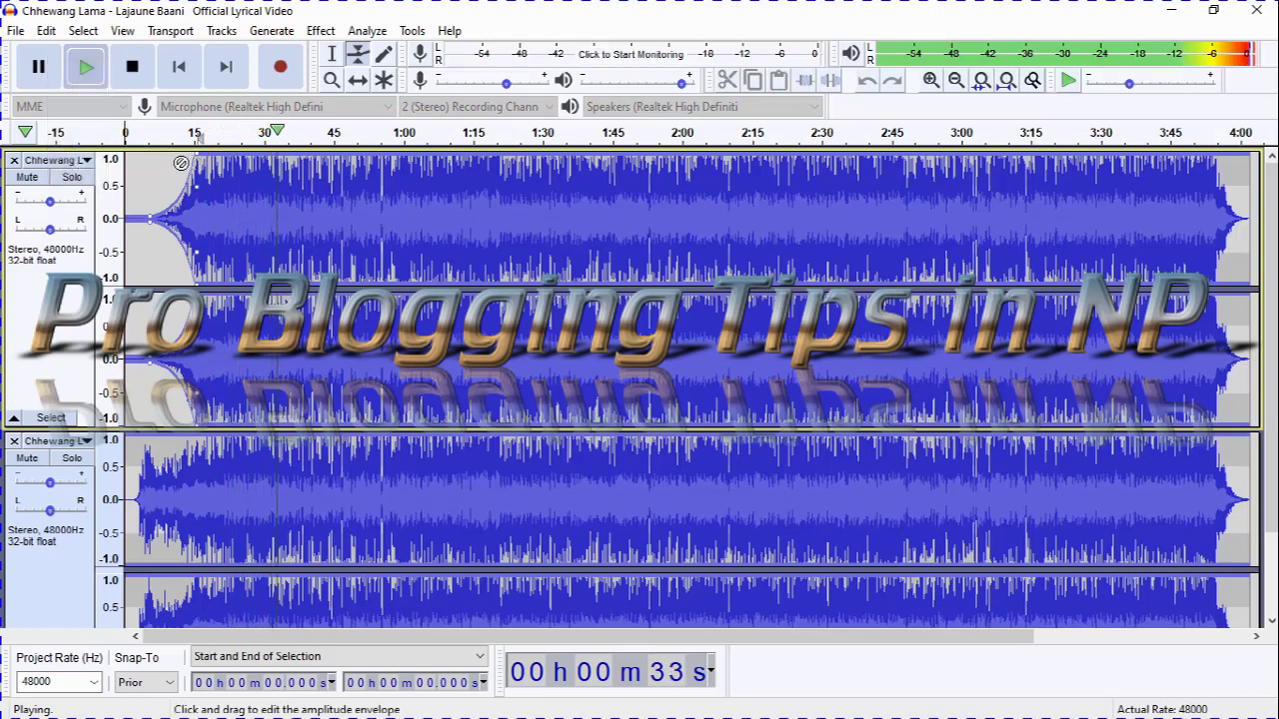
click(132, 66)
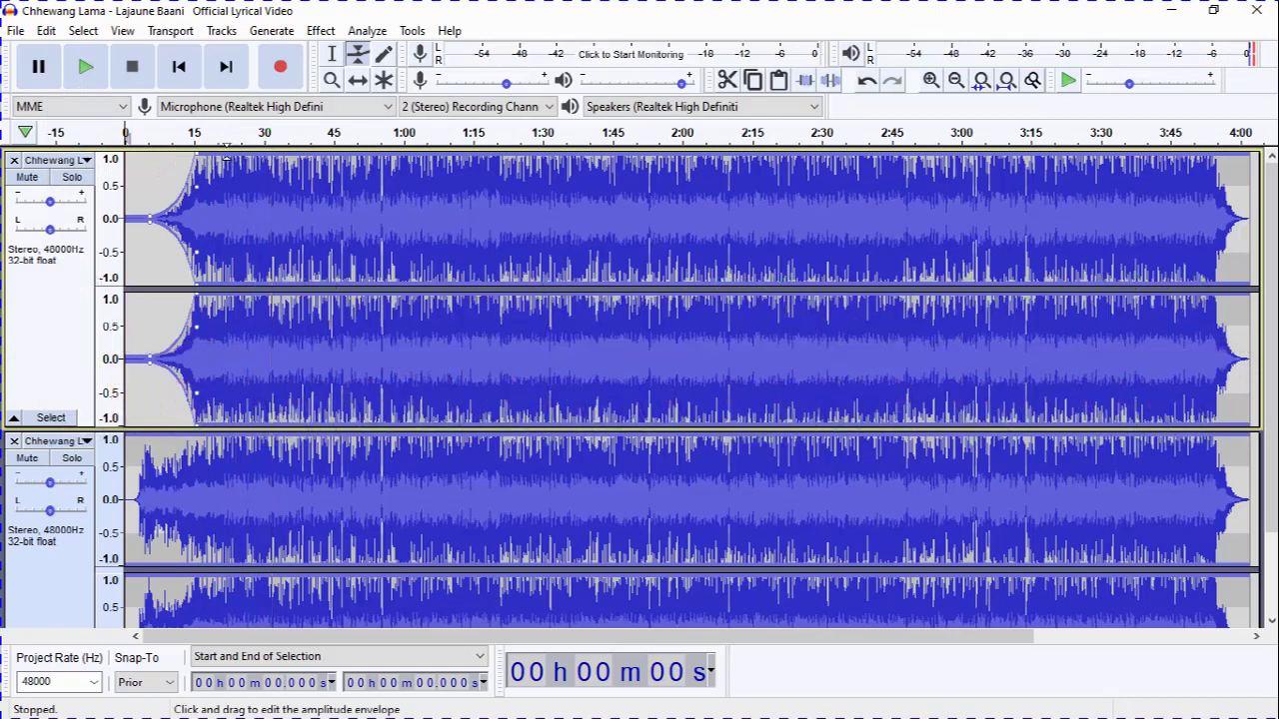
Step: Shape the upper track's envelope with dips at about 0:20, 0:38 and 0:54 and full-volume peaks at about 0:30 and 0:45
drag(226, 155, 220, 204)
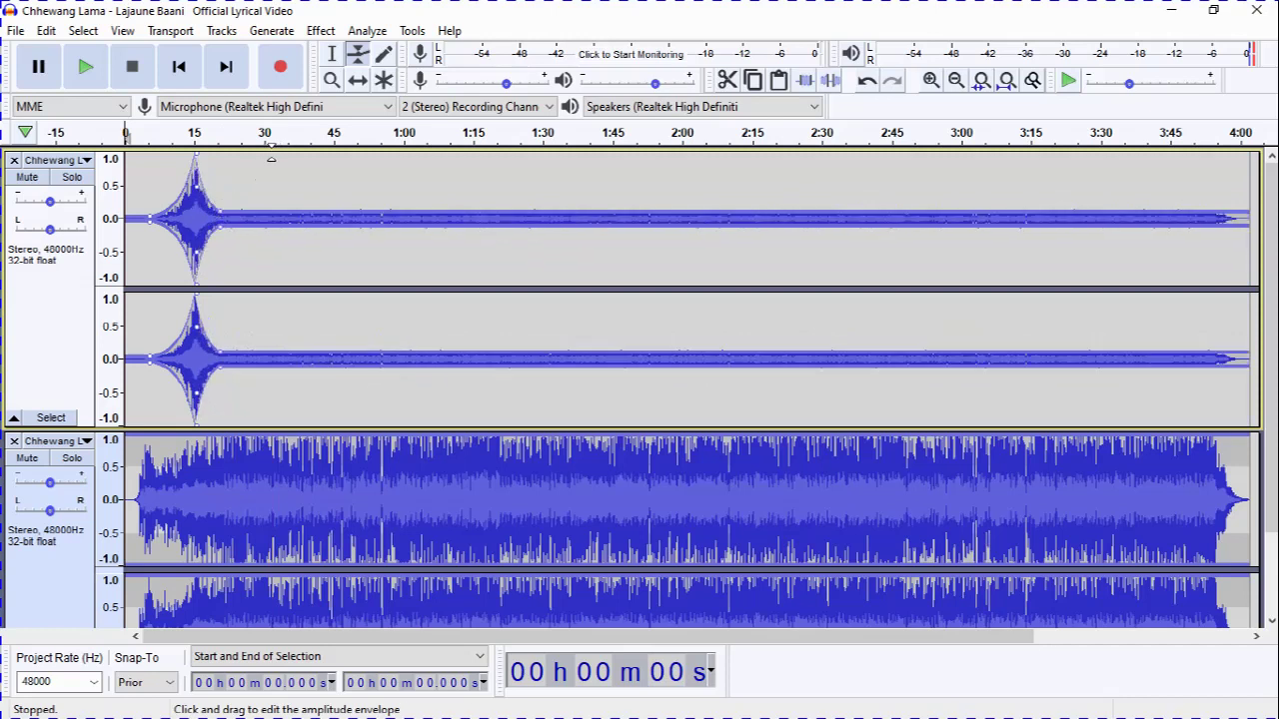
click(271, 158)
drag(270, 158, 265, 158)
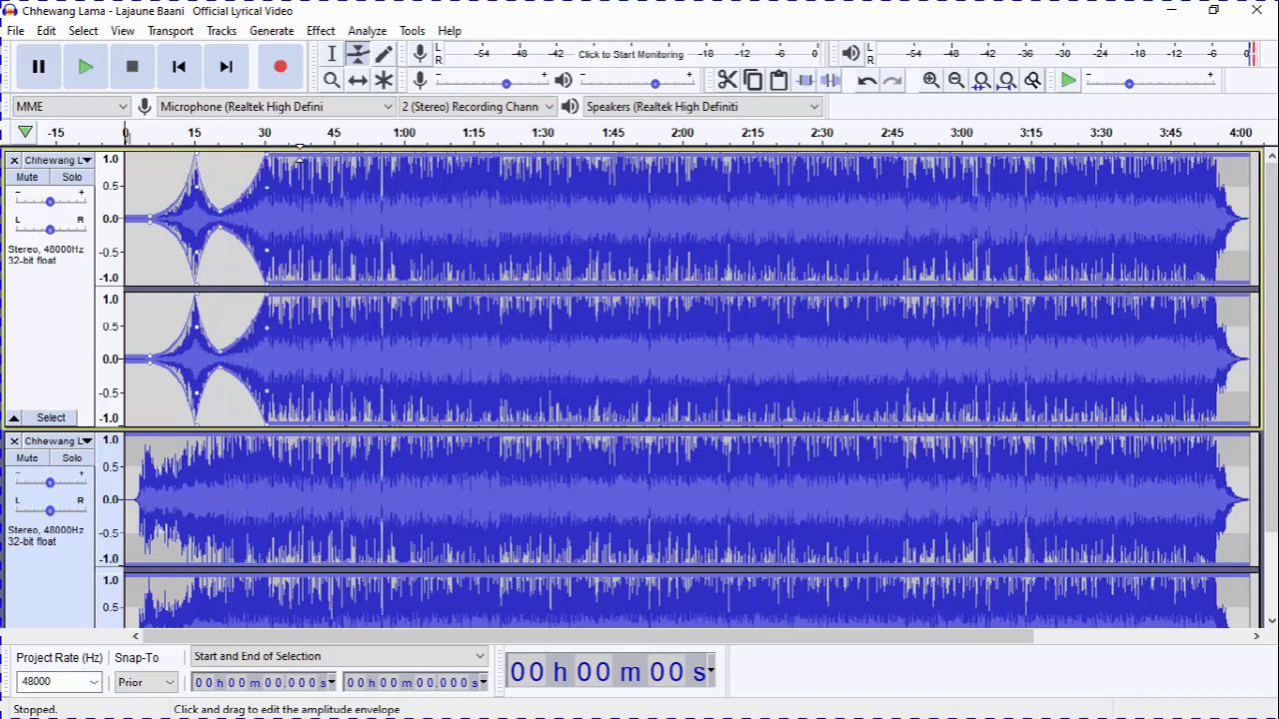
drag(298, 160, 300, 217)
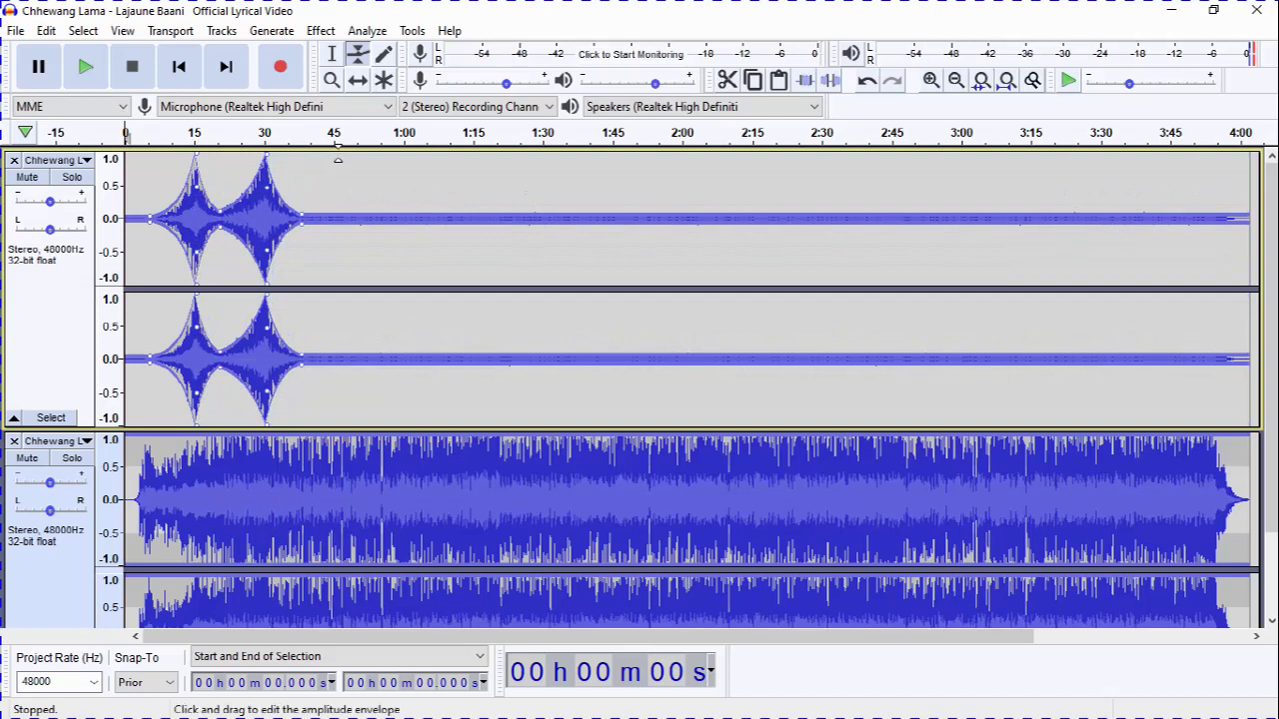
click(335, 158)
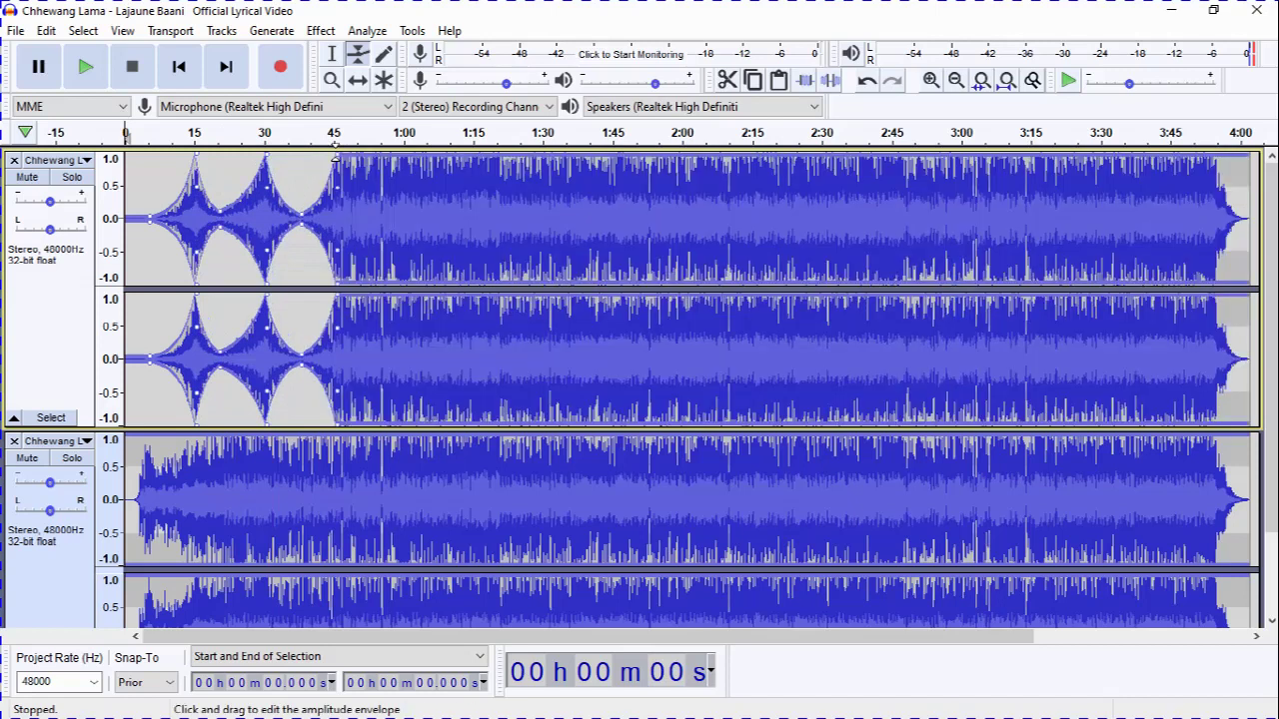
drag(335, 158, 374, 206)
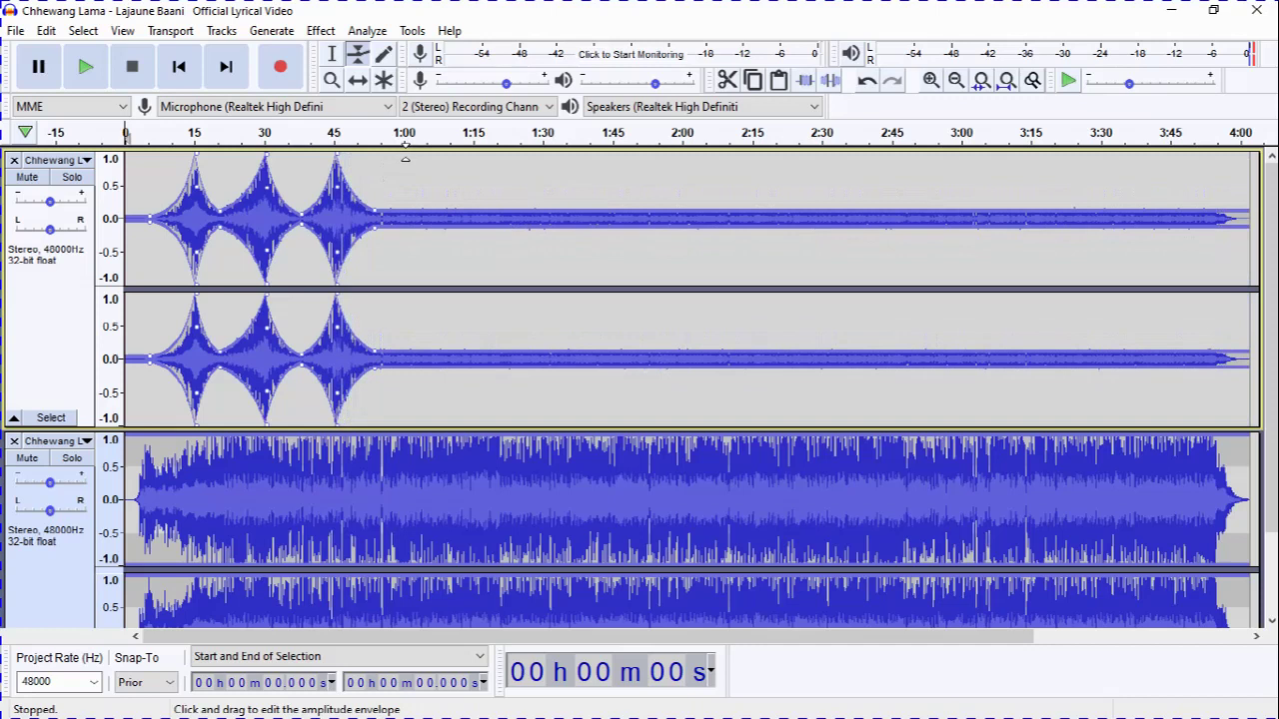
Step: Add upper-track envelope peaks at about 1:00 and 1:15 with a dip between them, and lower the earlier dips to near silence
click(406, 158)
drag(406, 157, 435, 220)
drag(475, 159, 476, 157)
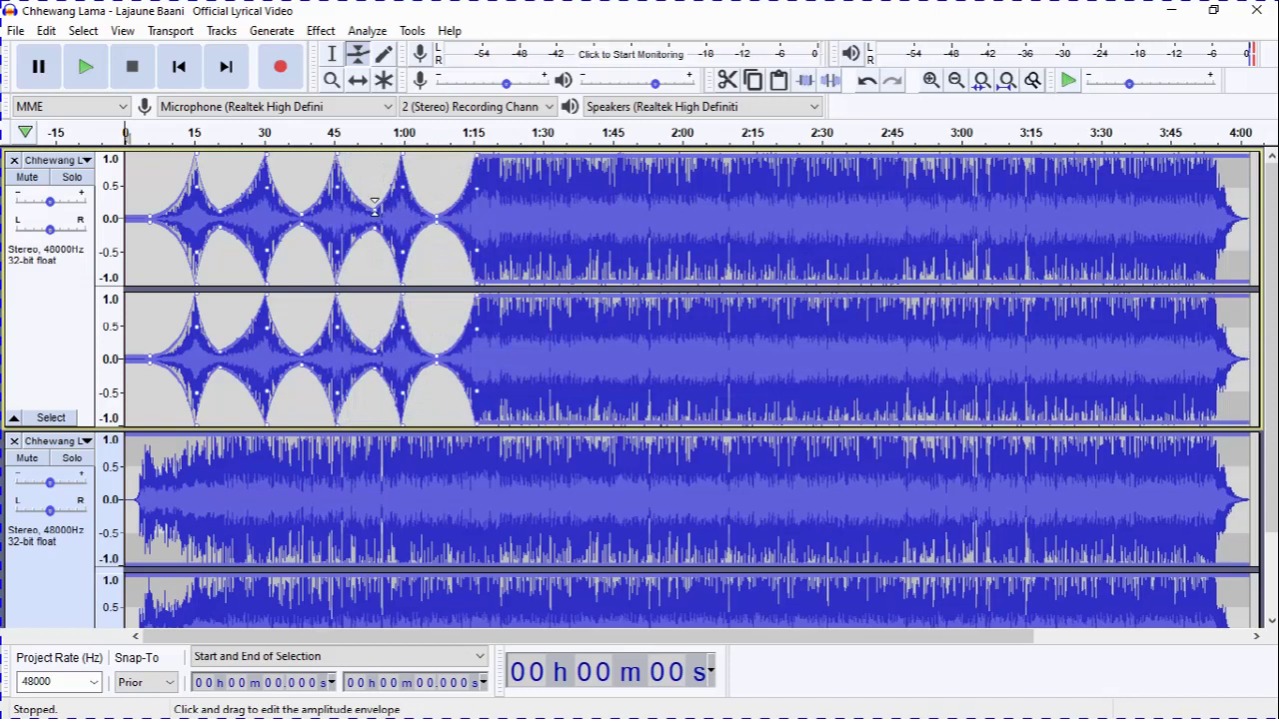
drag(376, 209, 303, 213)
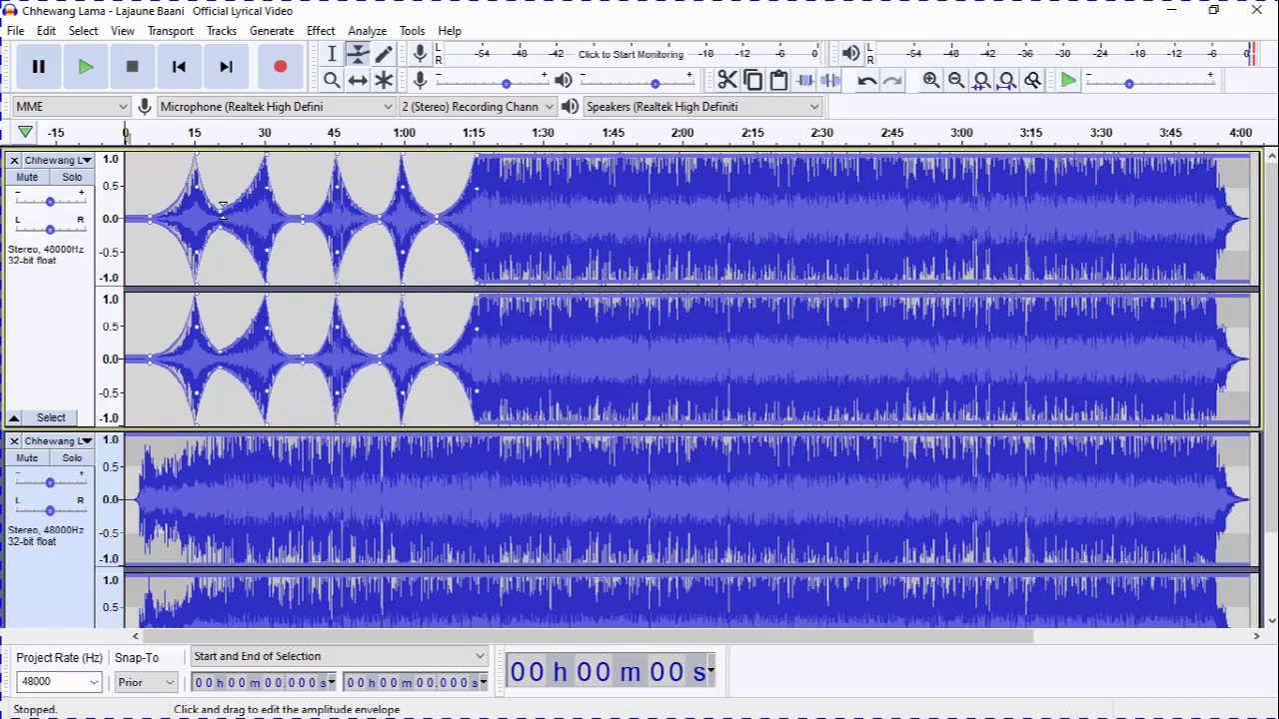
drag(224, 210, 223, 212)
Step: Continue the upper track's envelope with peaks at about 1:30 and 1:45 and dips at about 1:20, 1:36 and 1:56
drag(508, 163, 499, 206)
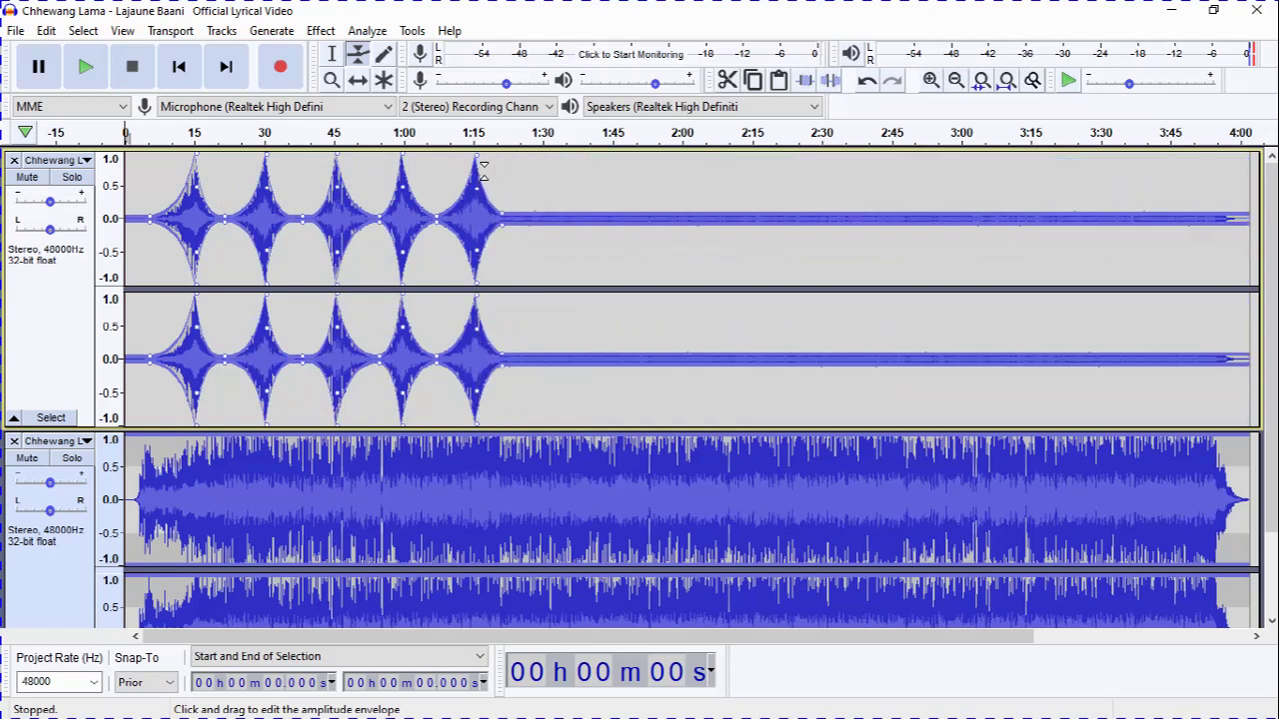
drag(477, 158, 571, 200)
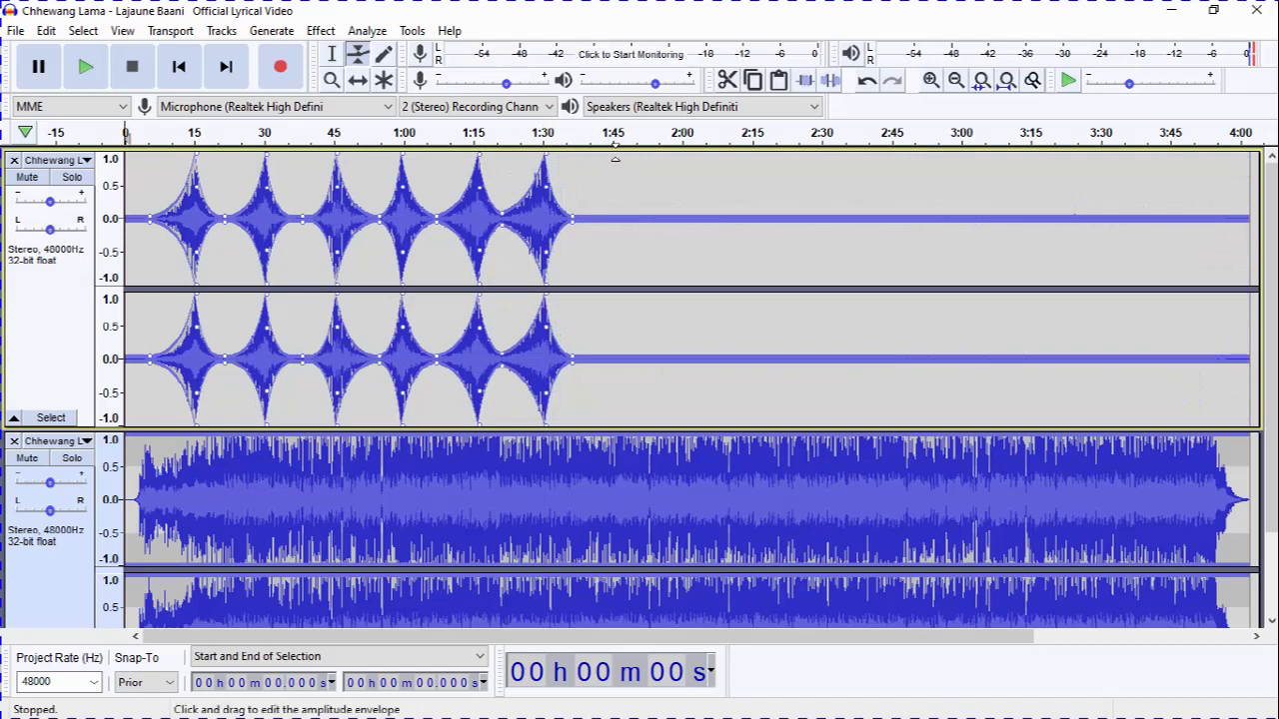
click(614, 155)
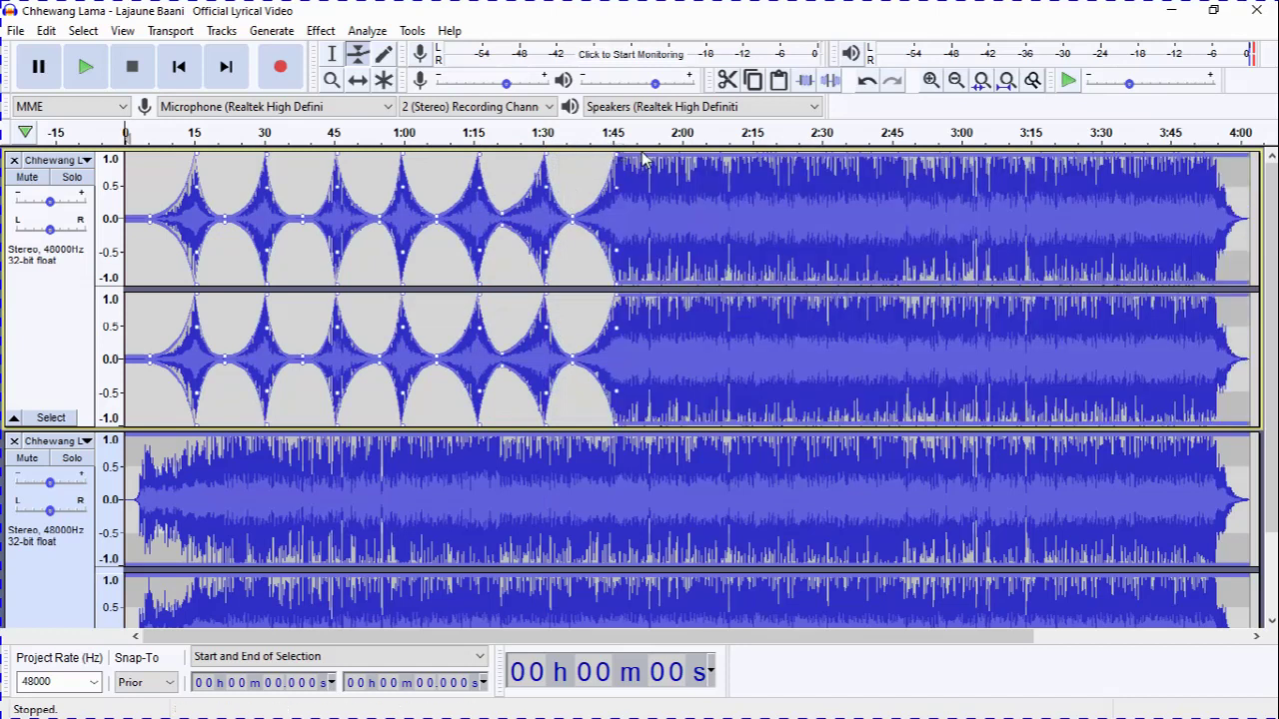
drag(653, 160, 662, 217)
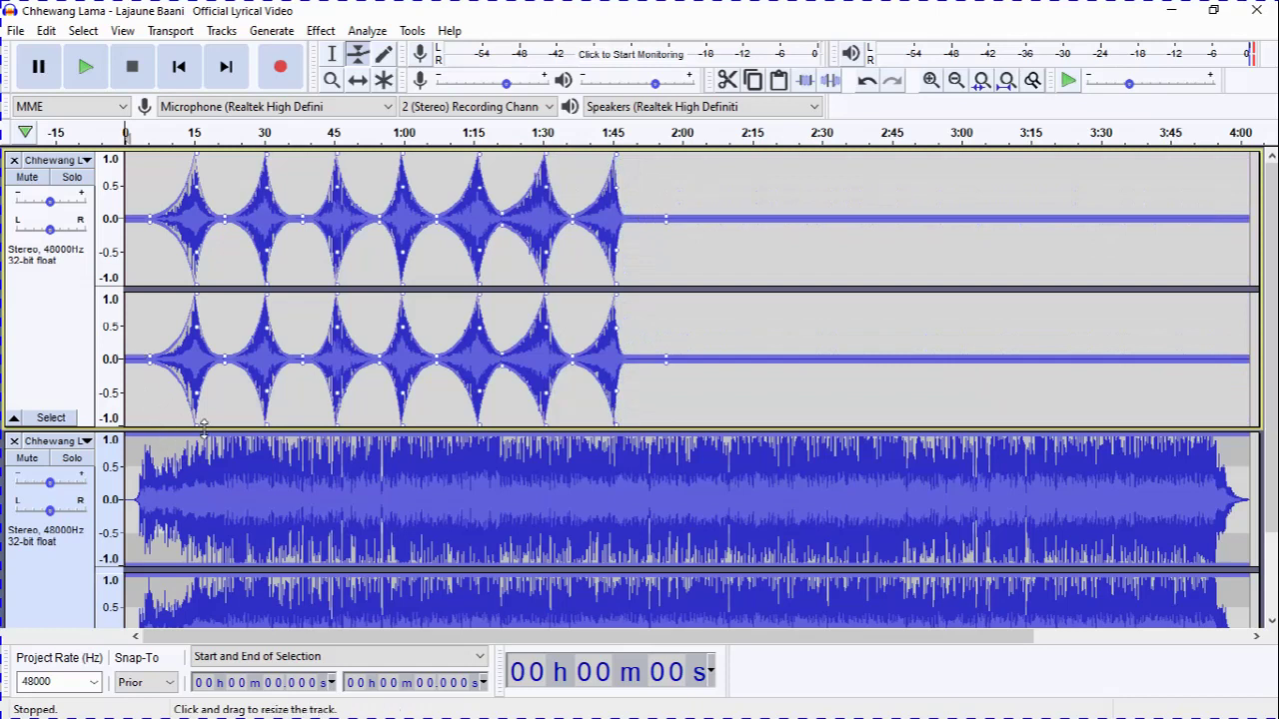
Step: On the lower track, keep full volume until about 0:07 and pull the envelope down to silence at about 0:15
scroll(195, 443, down, 2)
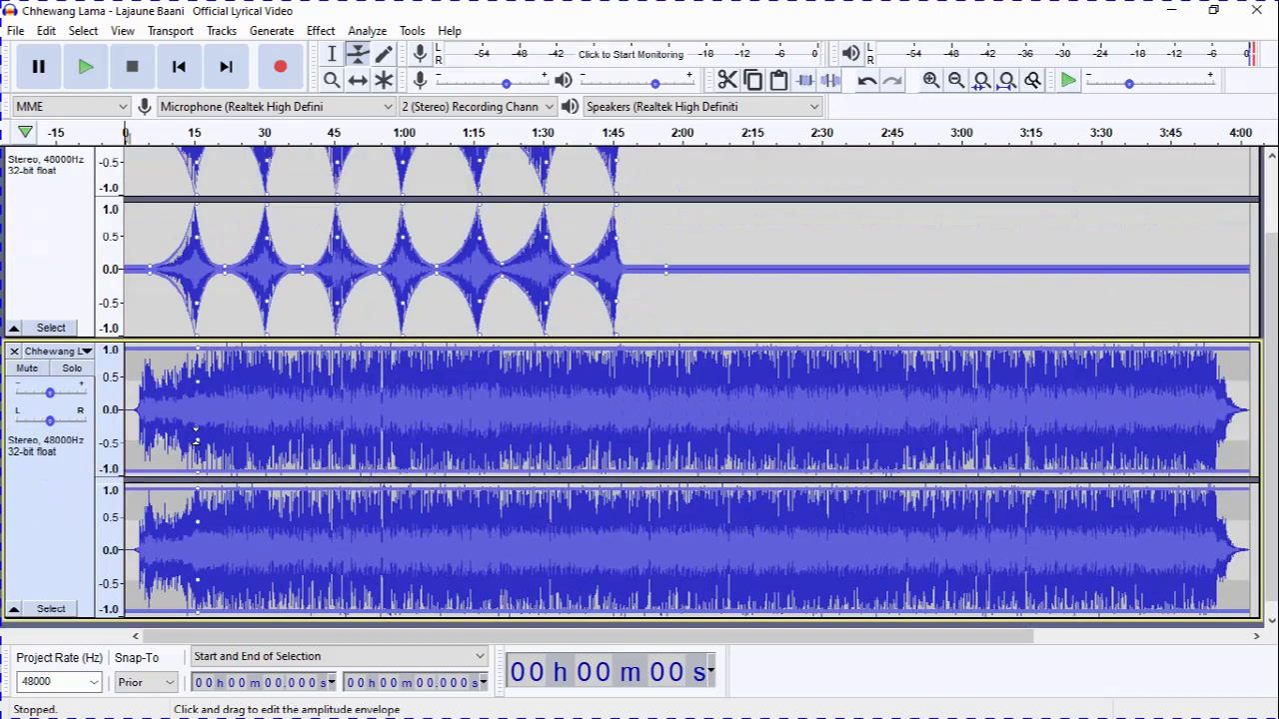
click(195, 366)
drag(195, 366, 194, 431)
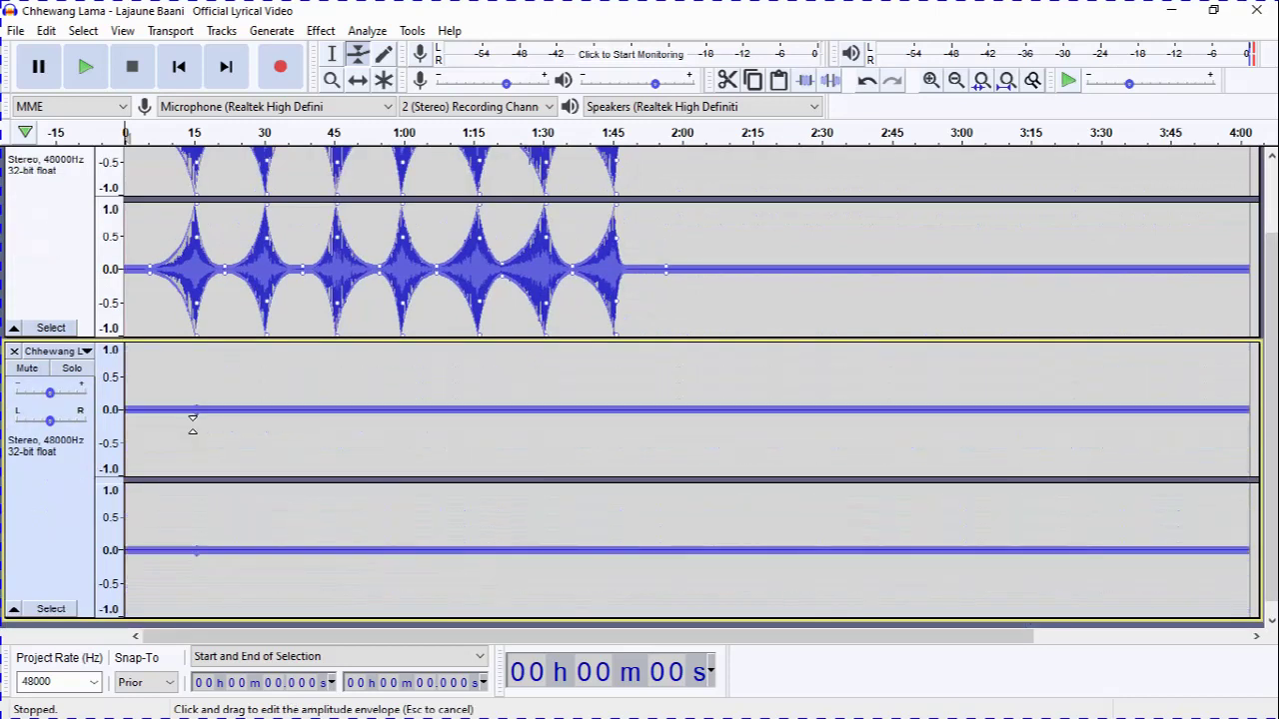
click(158, 346)
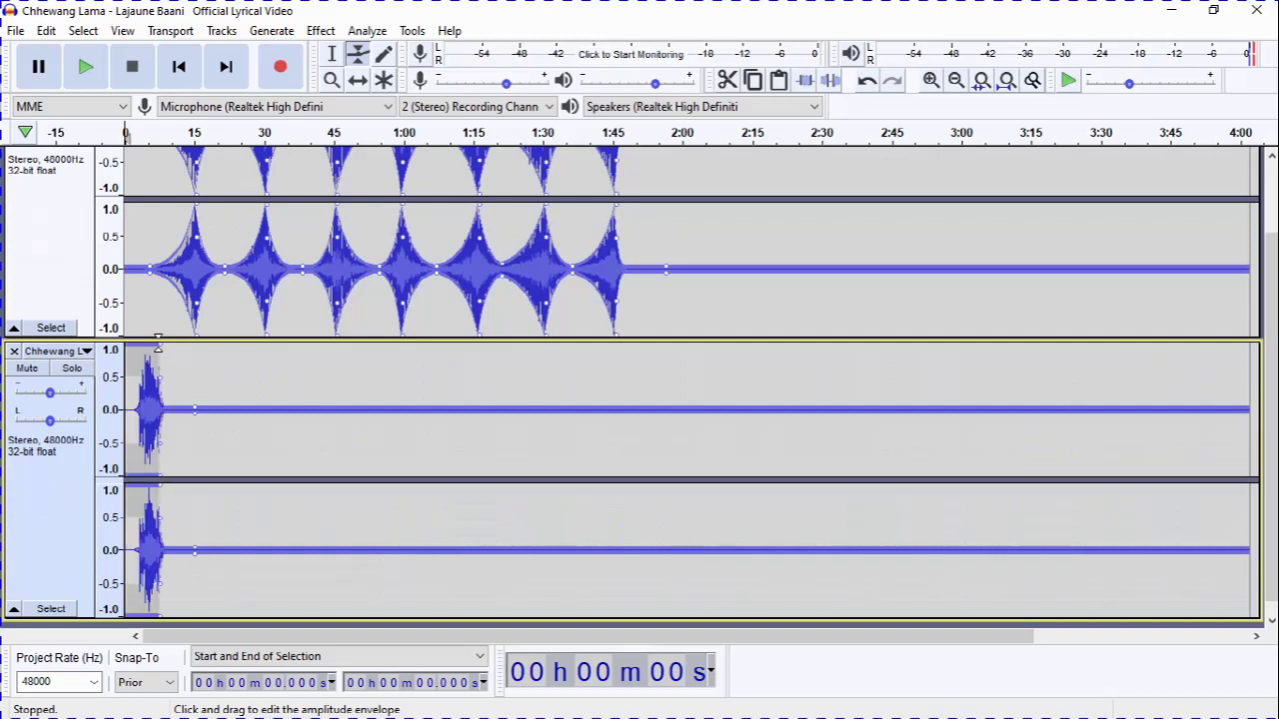
Step: Raise the lower track's envelope to full volume at about 0:24 and smooth the dip at about 0:15 into a curve
scroll(233, 367, up, 2)
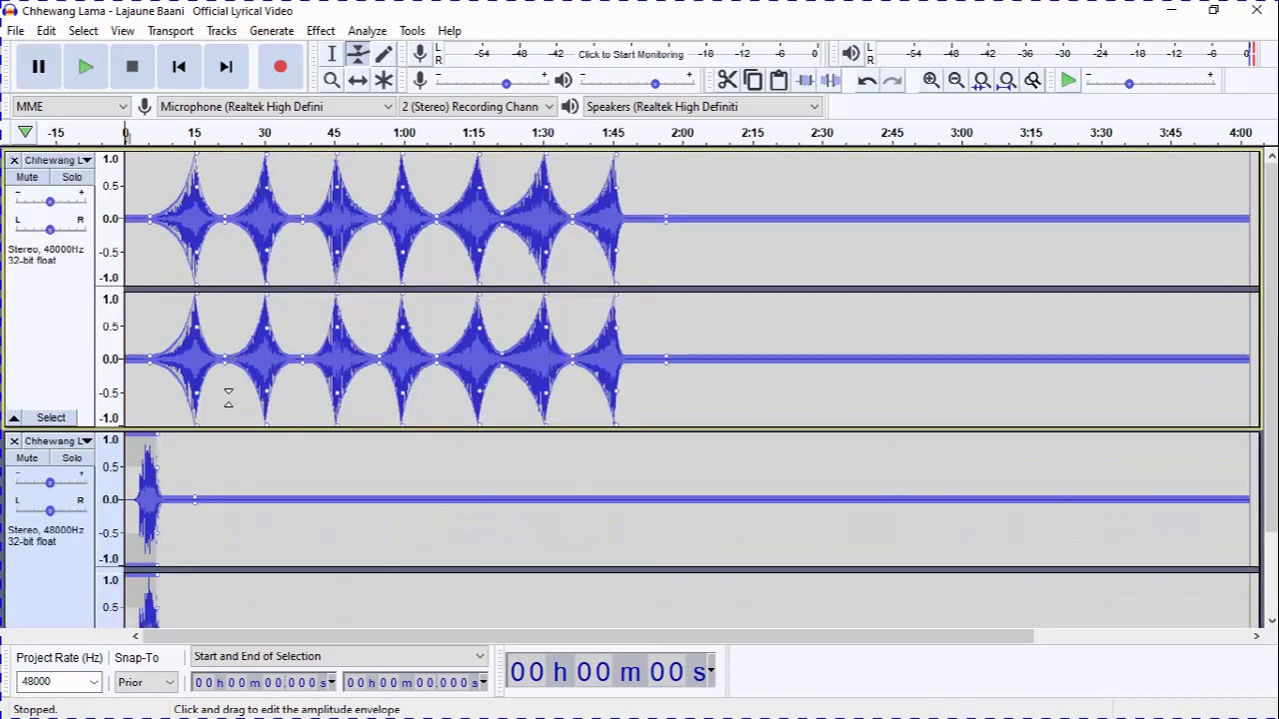
click(232, 441)
scroll(236, 435, down, 1)
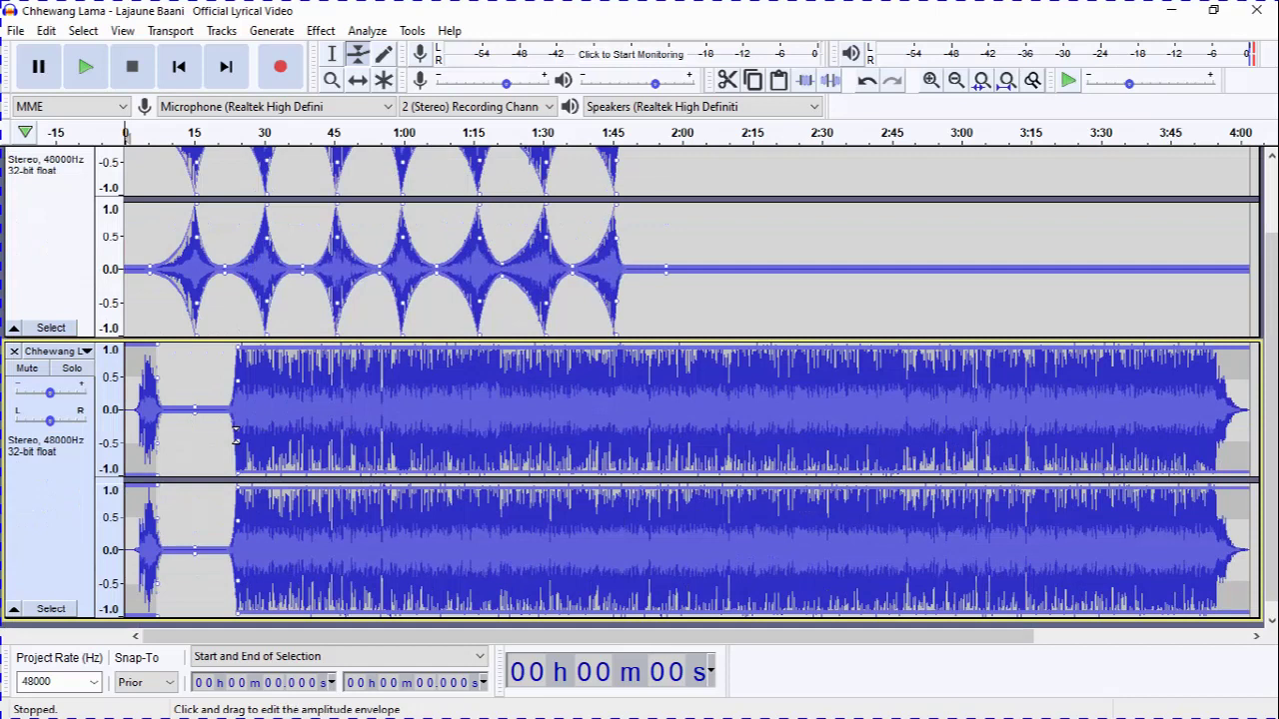
drag(235, 436, 202, 420)
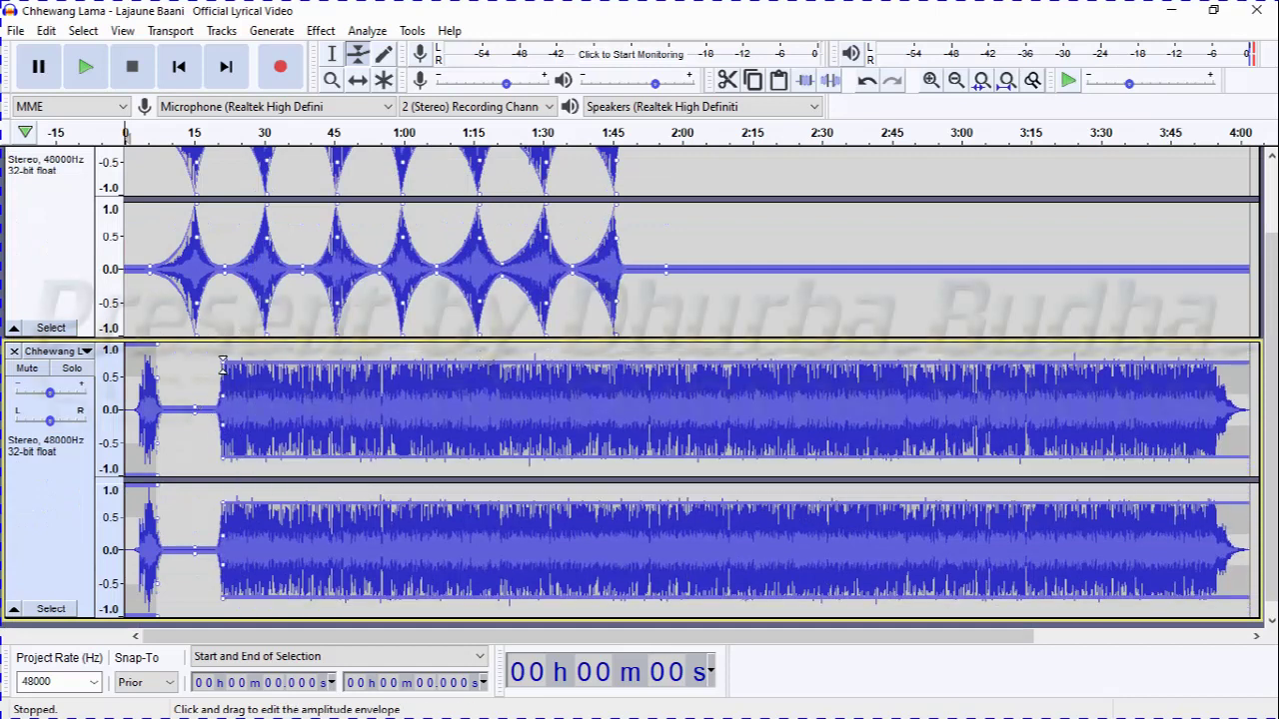
mouse_move(221, 362)
mouse_down()
mouse_move(232, 330)
mouse_move(231, 351)
mouse_up()
drag(194, 401, 195, 402)
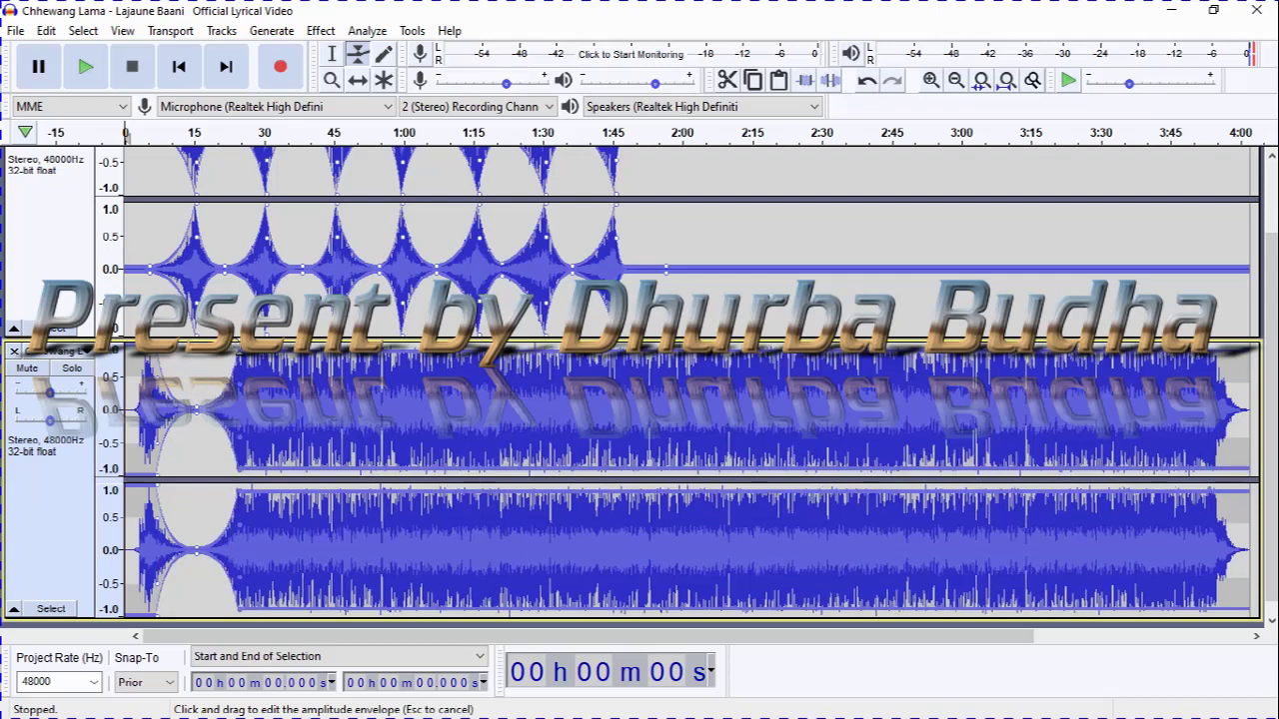
Step: Lower the lower track's envelope to a quiet level from about 0:29 onward
scroll(249, 354, up, 2)
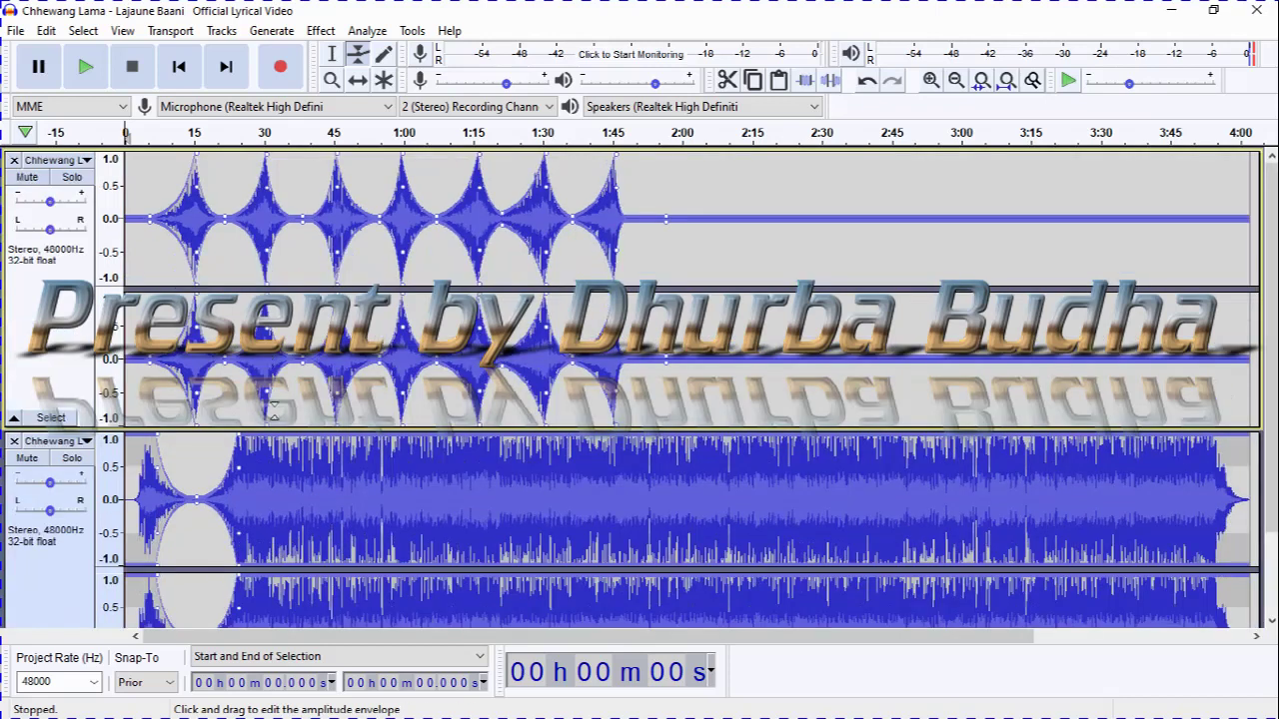
mouse_move(268, 440)
mouse_down()
mouse_move(271, 495)
mouse_move(271, 457)
mouse_up()
scroll(285, 445, down, 2)
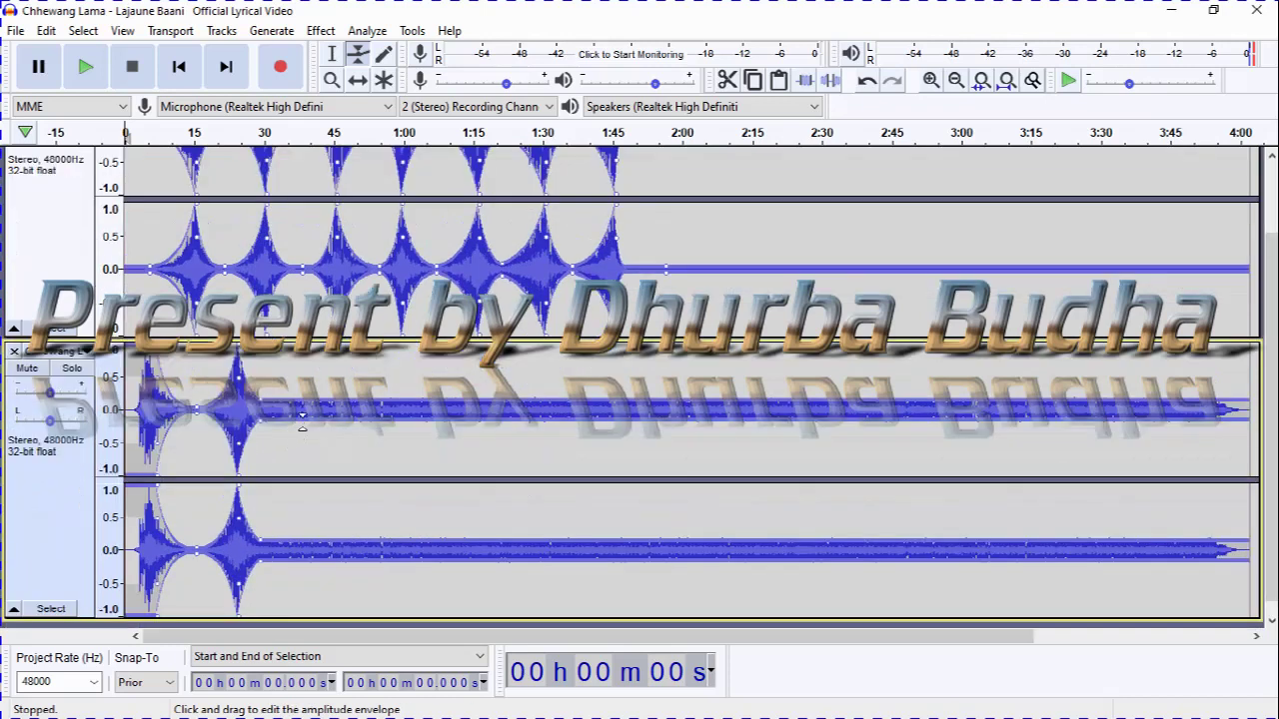
Step: Raise the lower track's envelope to full volume at about 0:38 and deepen its dip at about 0:29 to near silence
key(Escape)
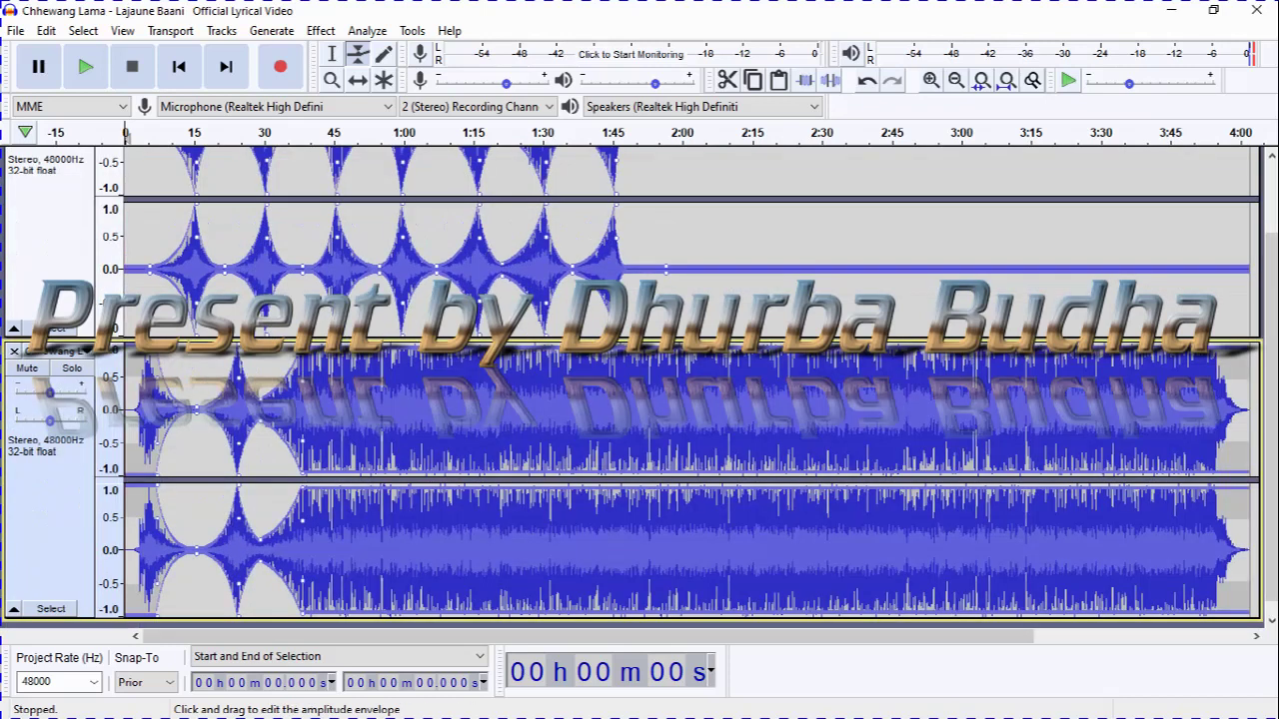
scroll(257, 402, up, 2)
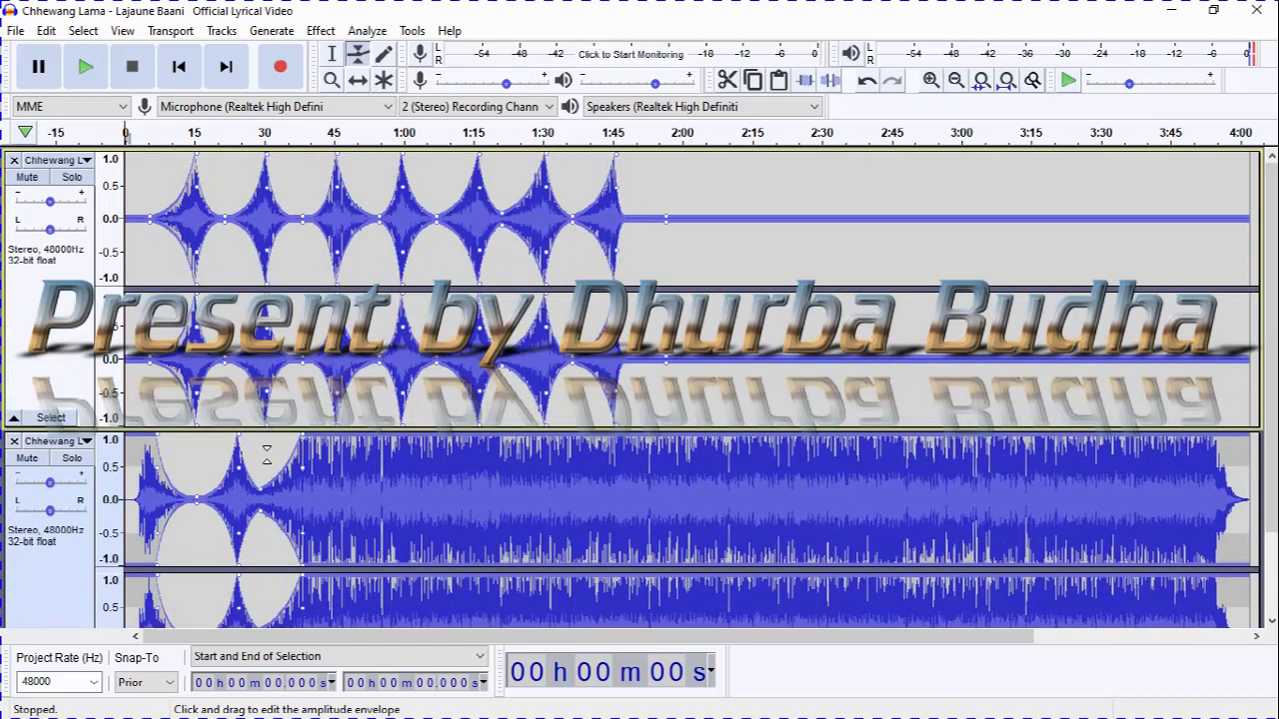
drag(261, 480, 257, 499)
key(Escape)
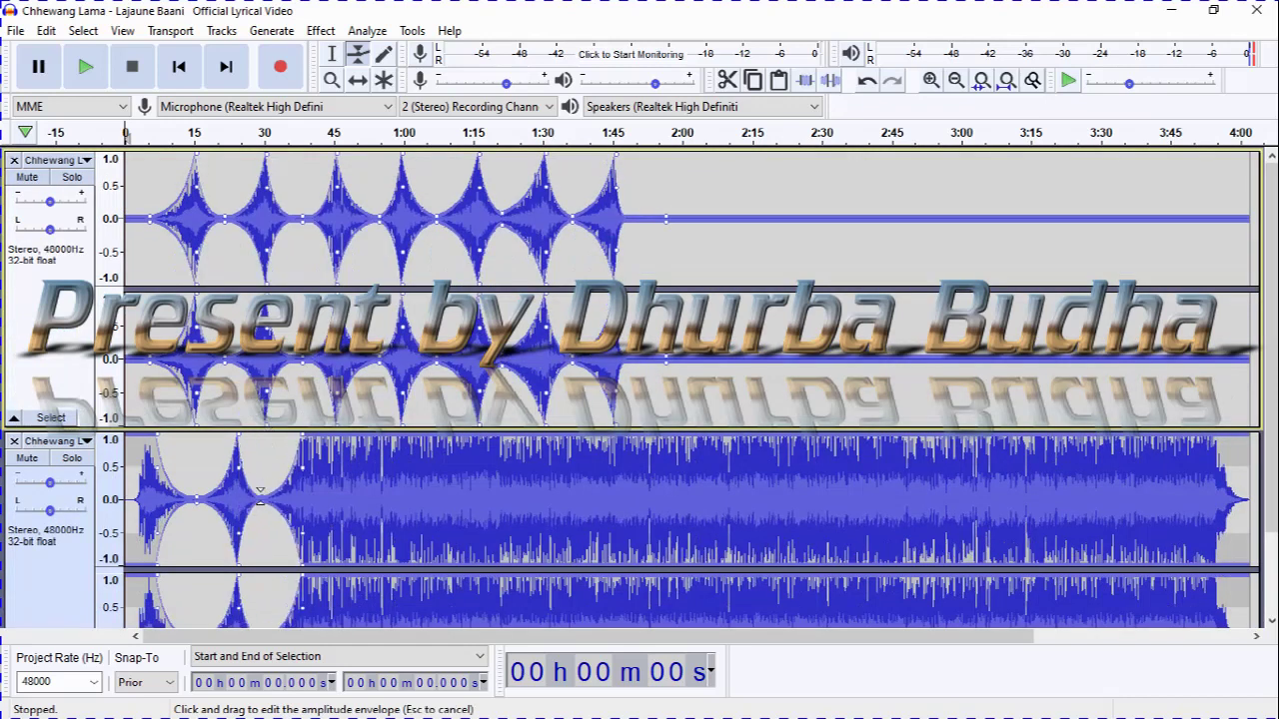
scroll(346, 437, down, 2)
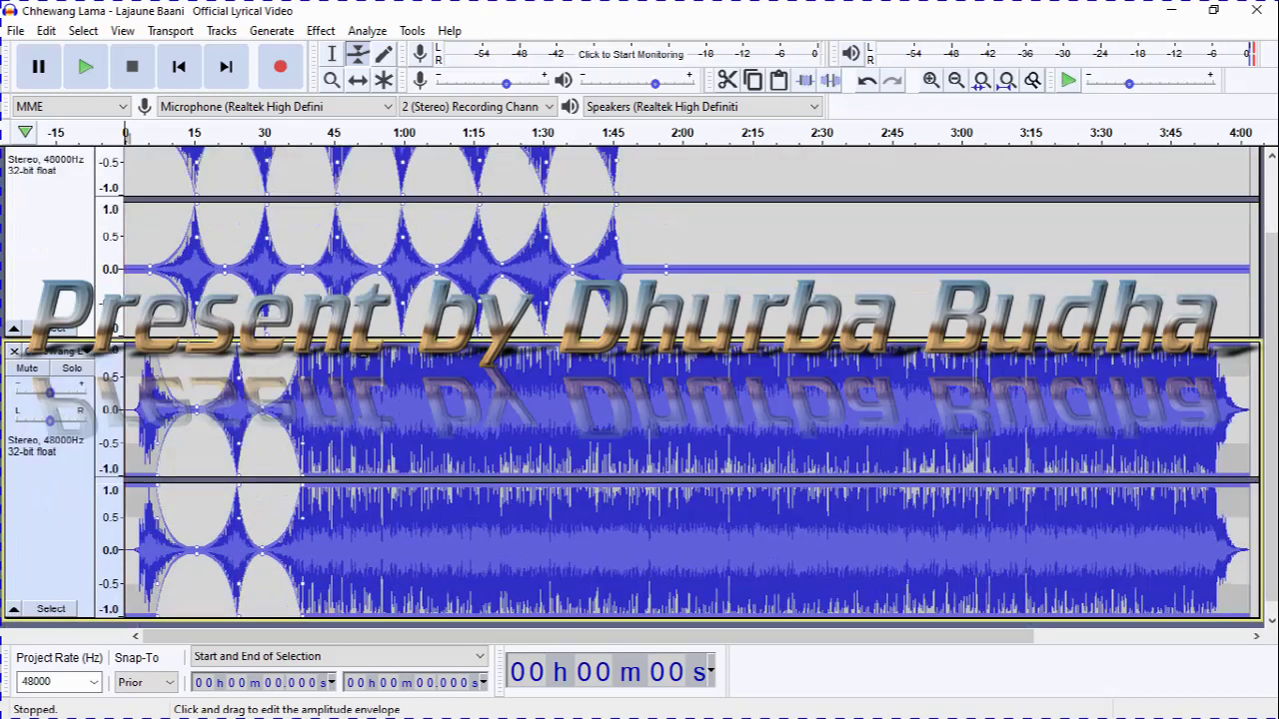
Step: Continue the lower track's envelope with near-silent dips at about 0:46 and 0:59 and full-volume peaks at about 0:52 and 1:07
drag(364, 349, 335, 401)
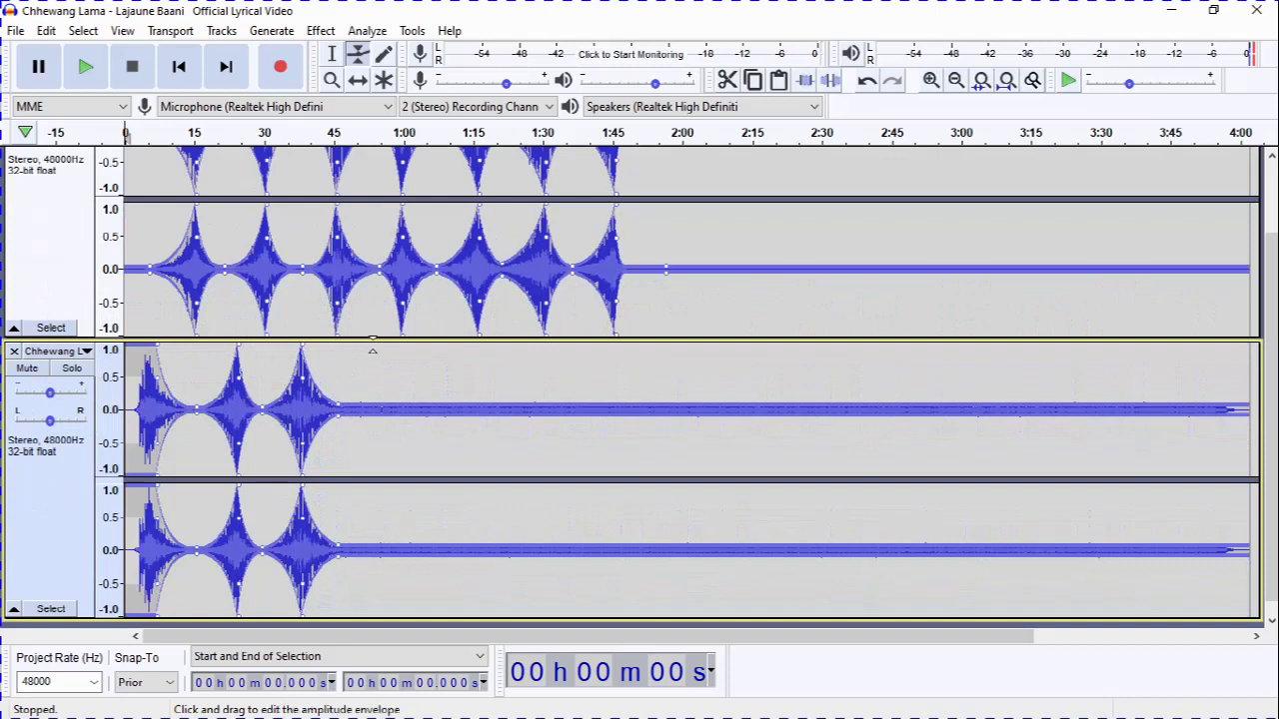
click(370, 351)
drag(370, 352, 400, 408)
click(436, 350)
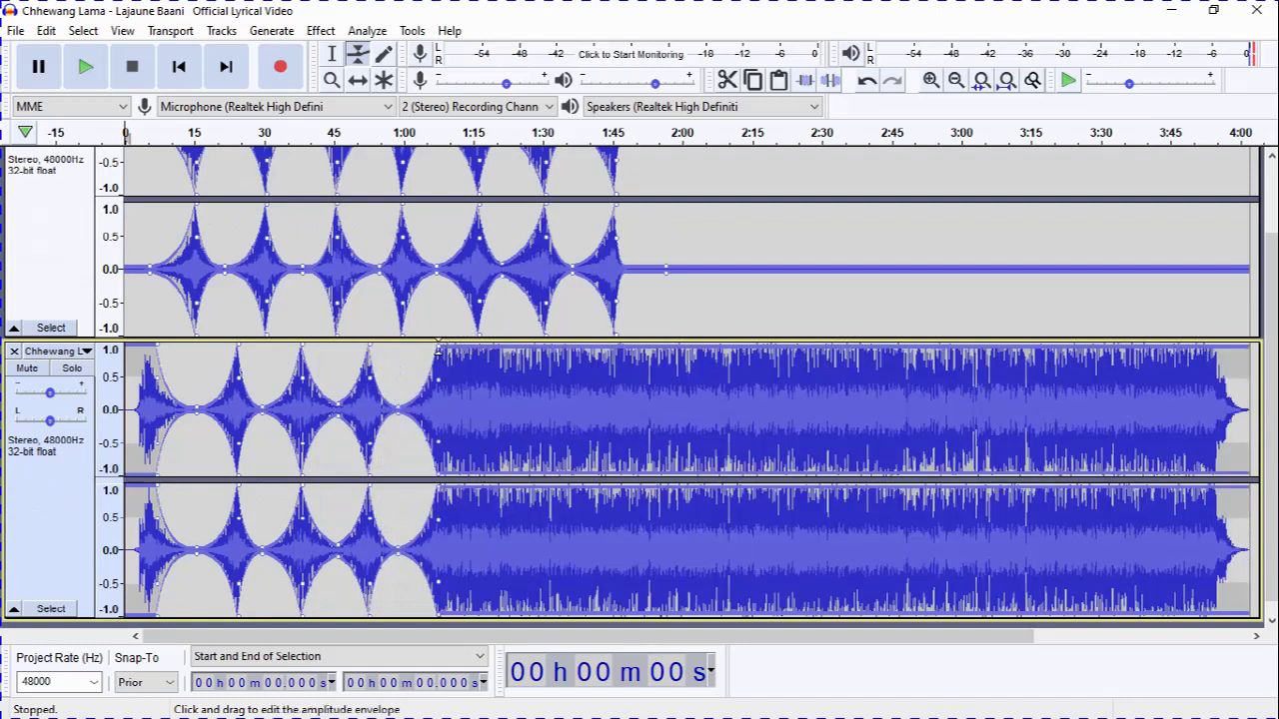
drag(435, 340, 437, 335)
Step: Pull the lower track's envelope down to near silence at about 1:13 and raise it to full volume at about 1:21
scroll(505, 340, up, 2)
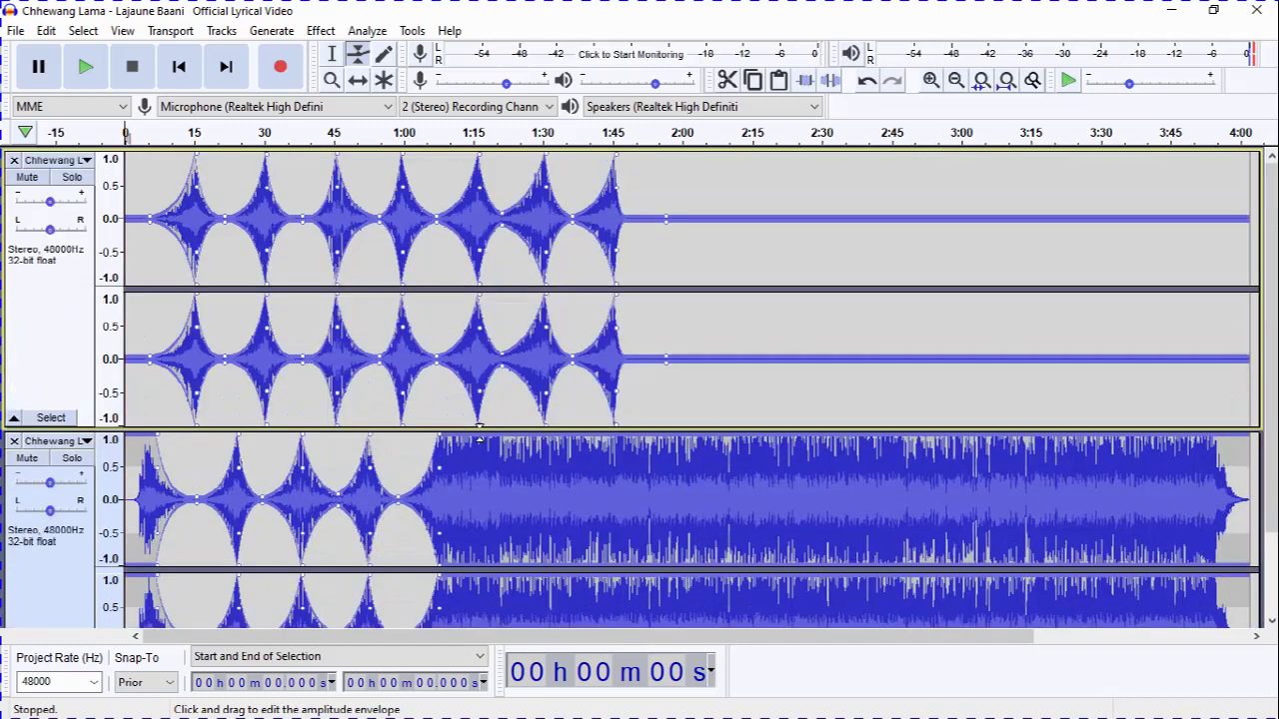
scroll(479, 429, down, 2)
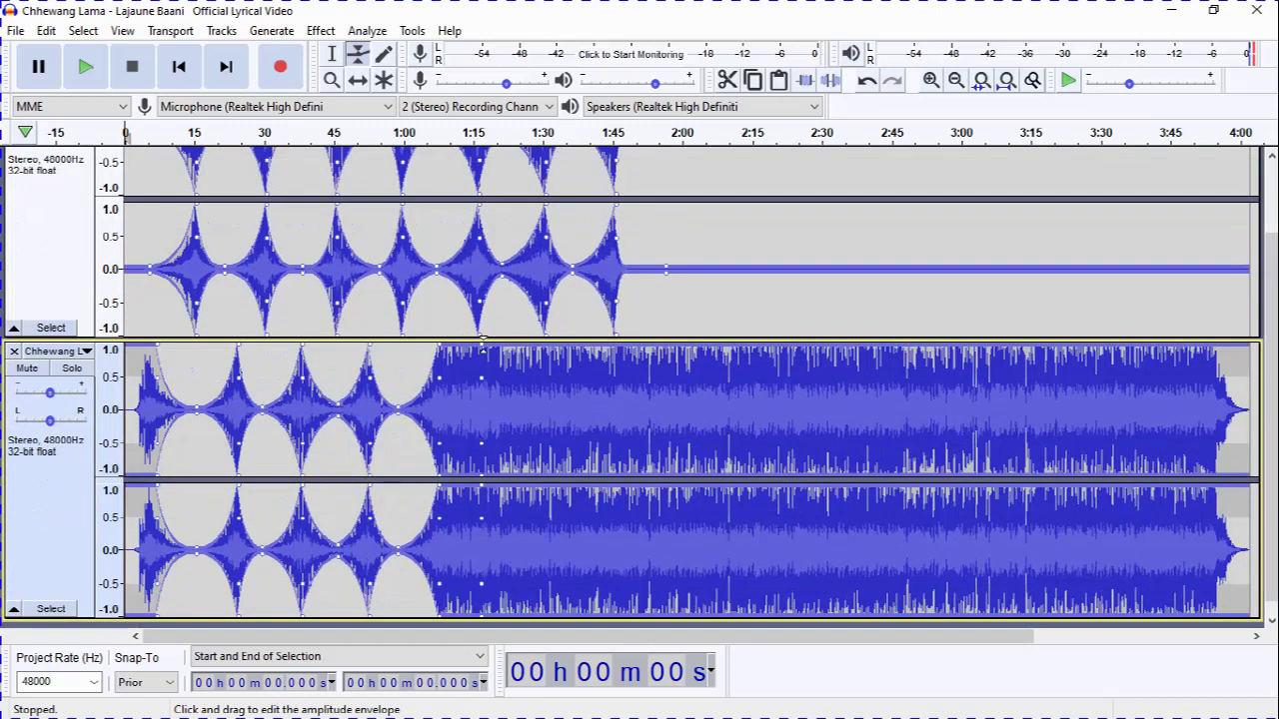
drag(472, 388, 465, 424)
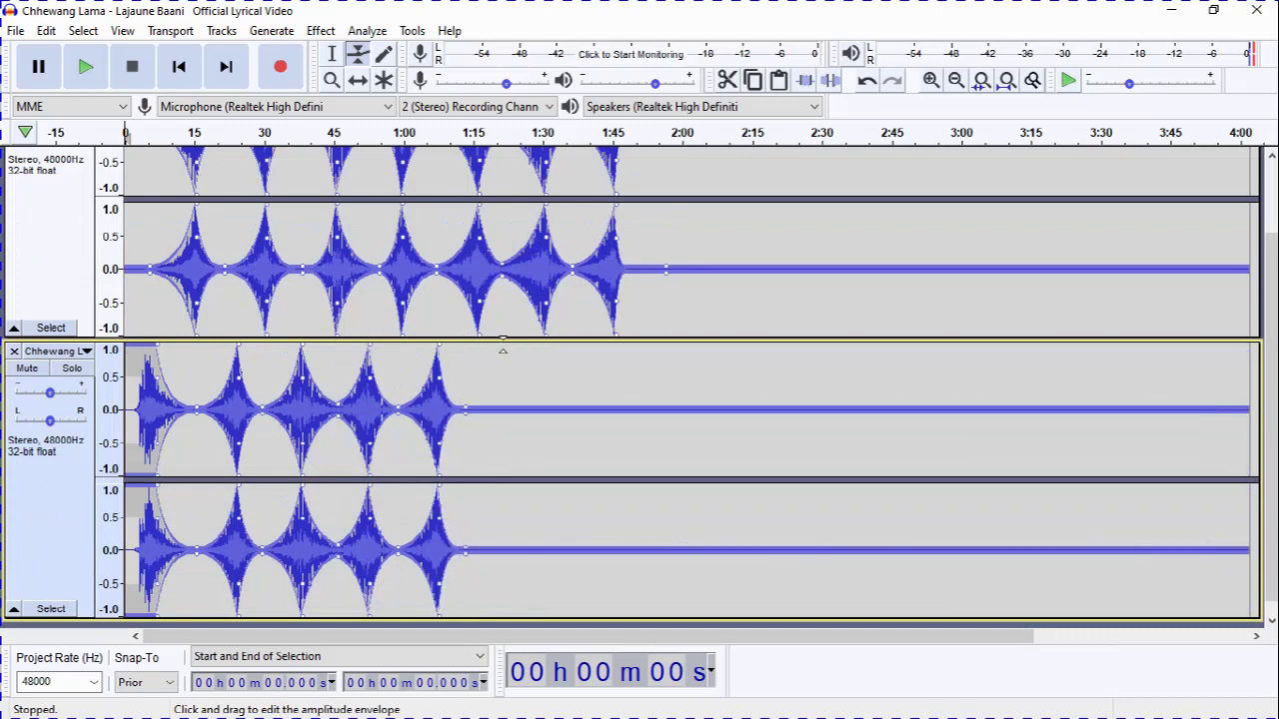
click(503, 349)
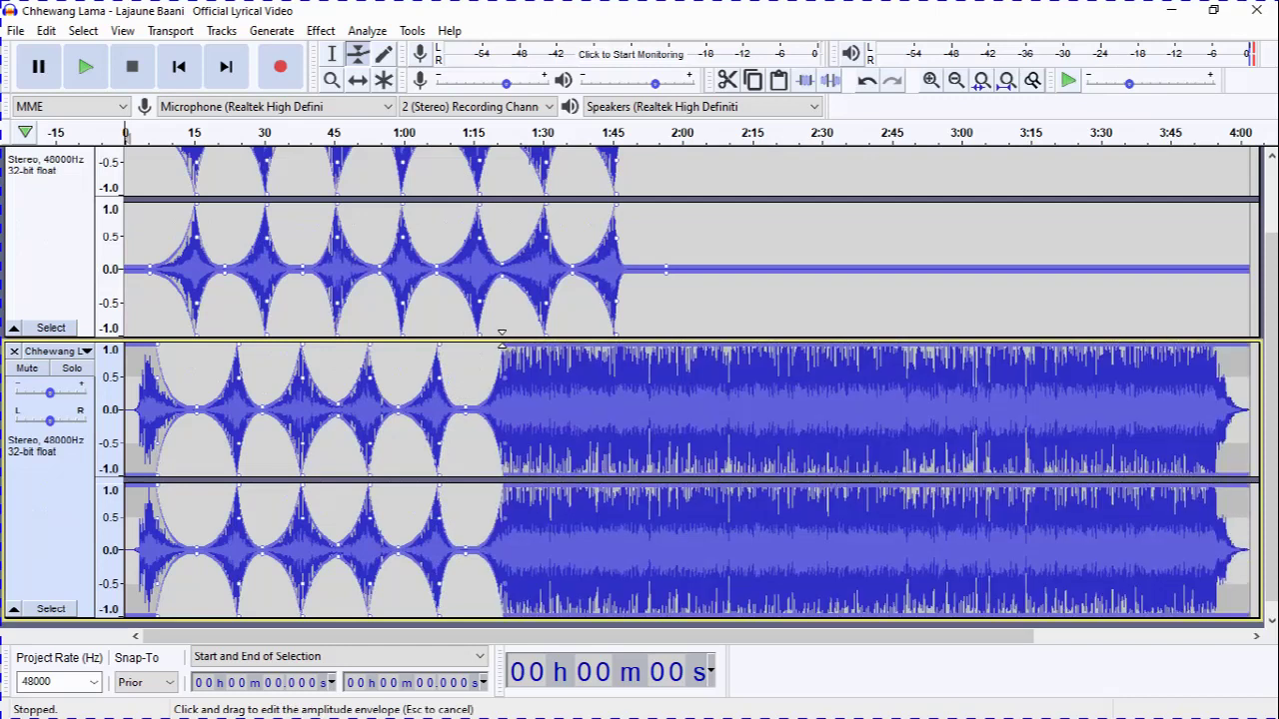
Step: Extend the lower track's envelope with dips at about 1:30 and 1:44 and a full-volume peak at about 1:38
scroll(545, 378, up, 2)
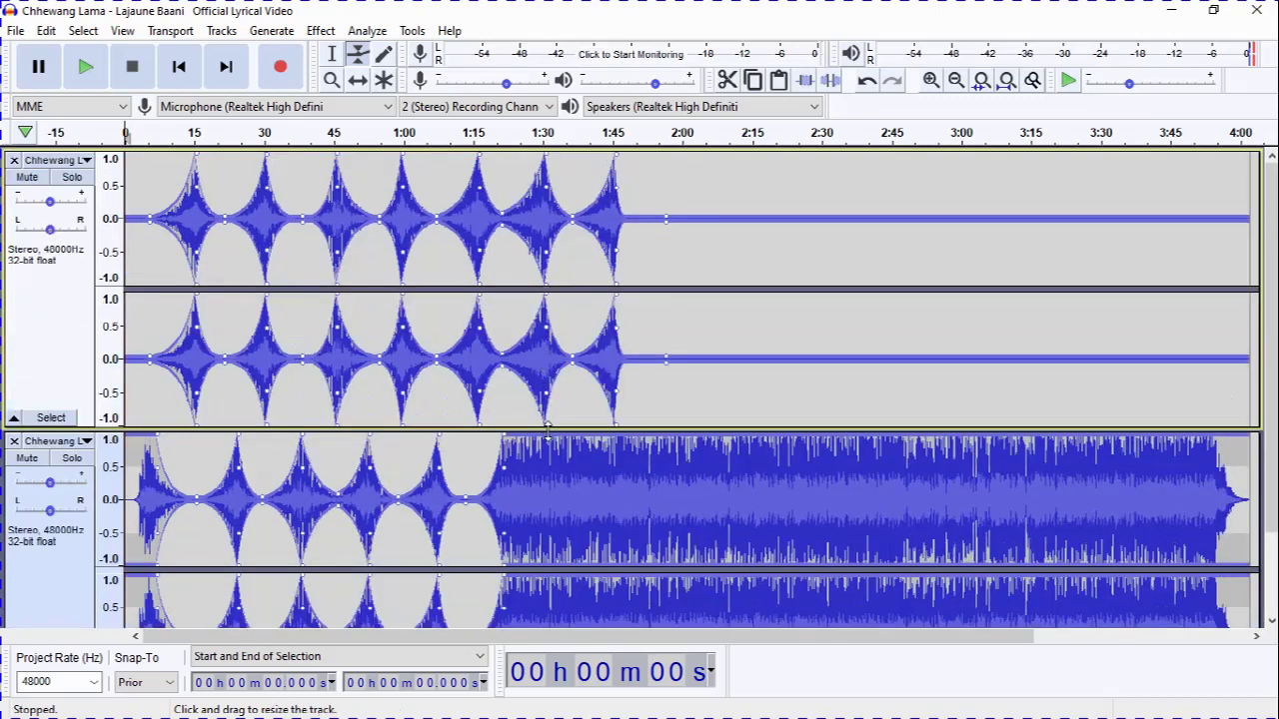
drag(547, 430, 545, 491)
scroll(580, 430, down, 2)
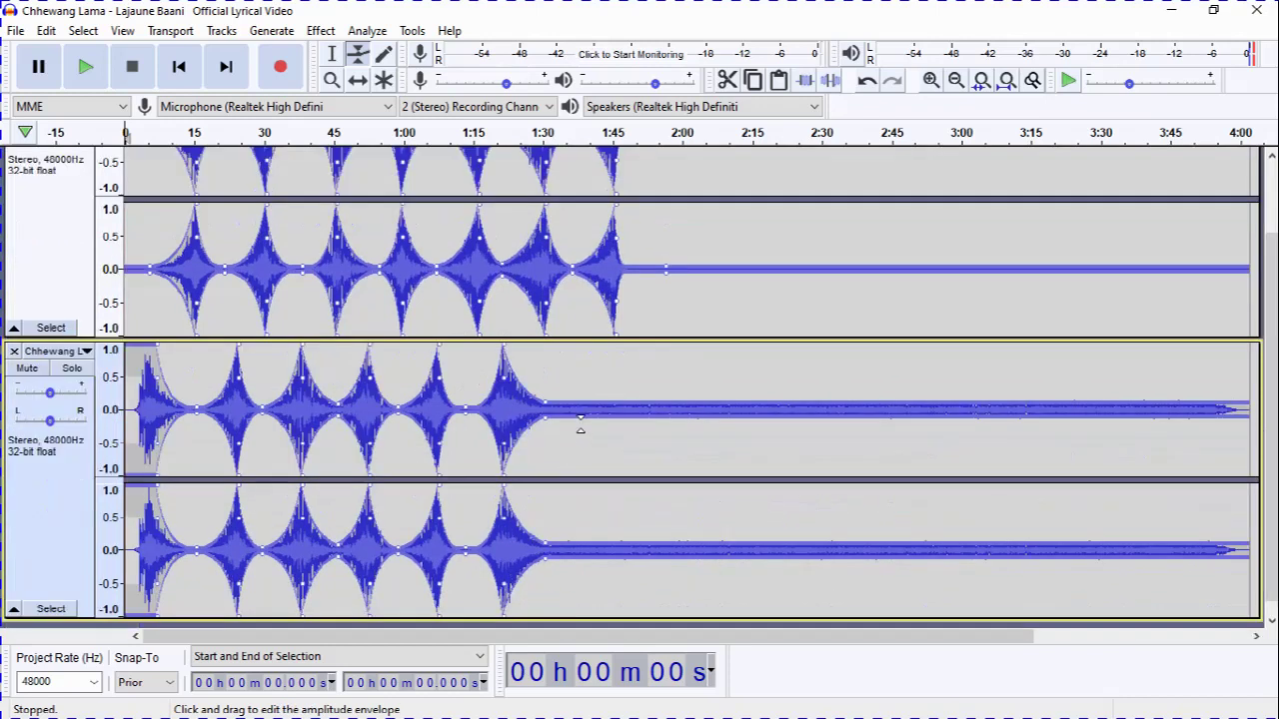
click(581, 349)
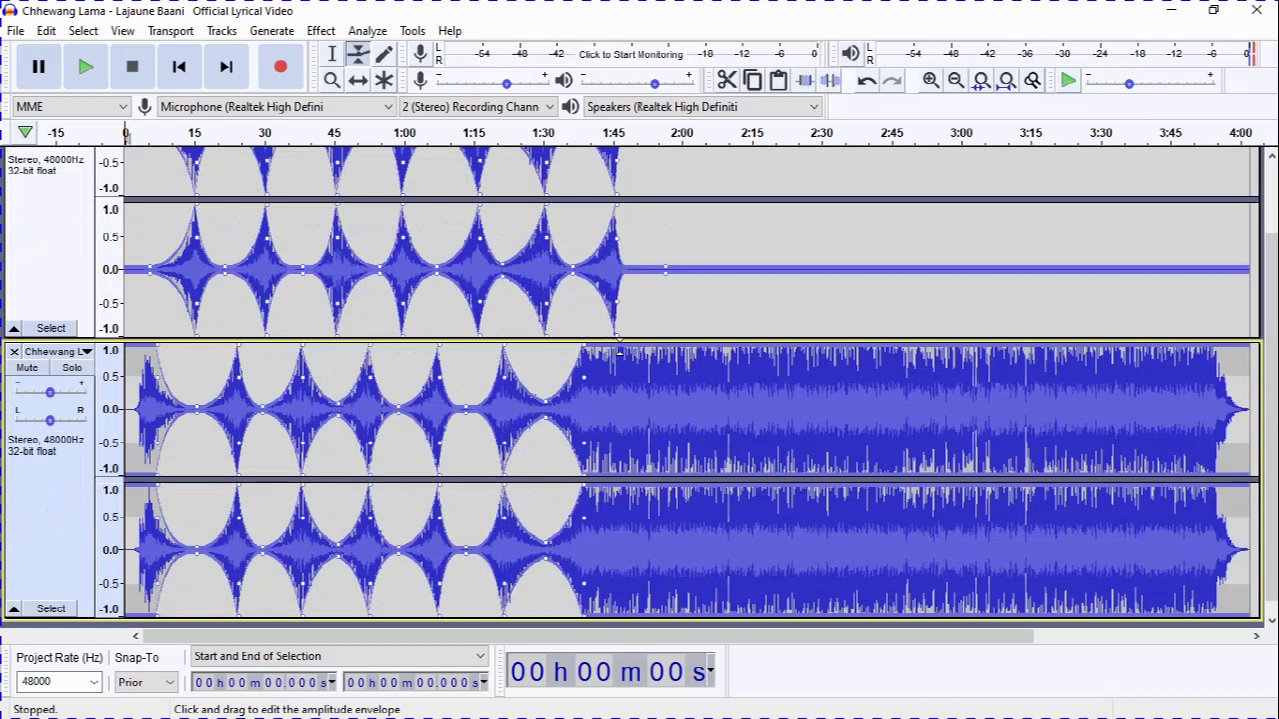
drag(613, 370, 607, 404)
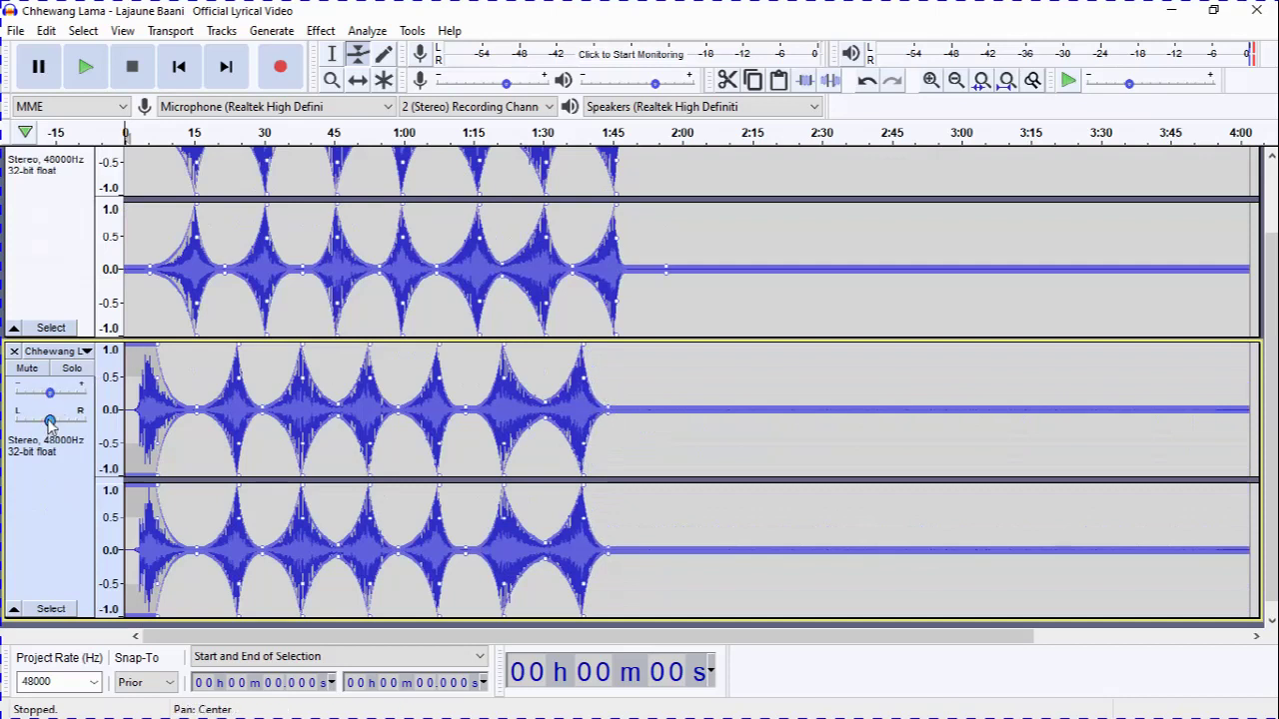
Step: Pan the lower track fully left and the upper track fully right
drag(29, 421, 6, 424)
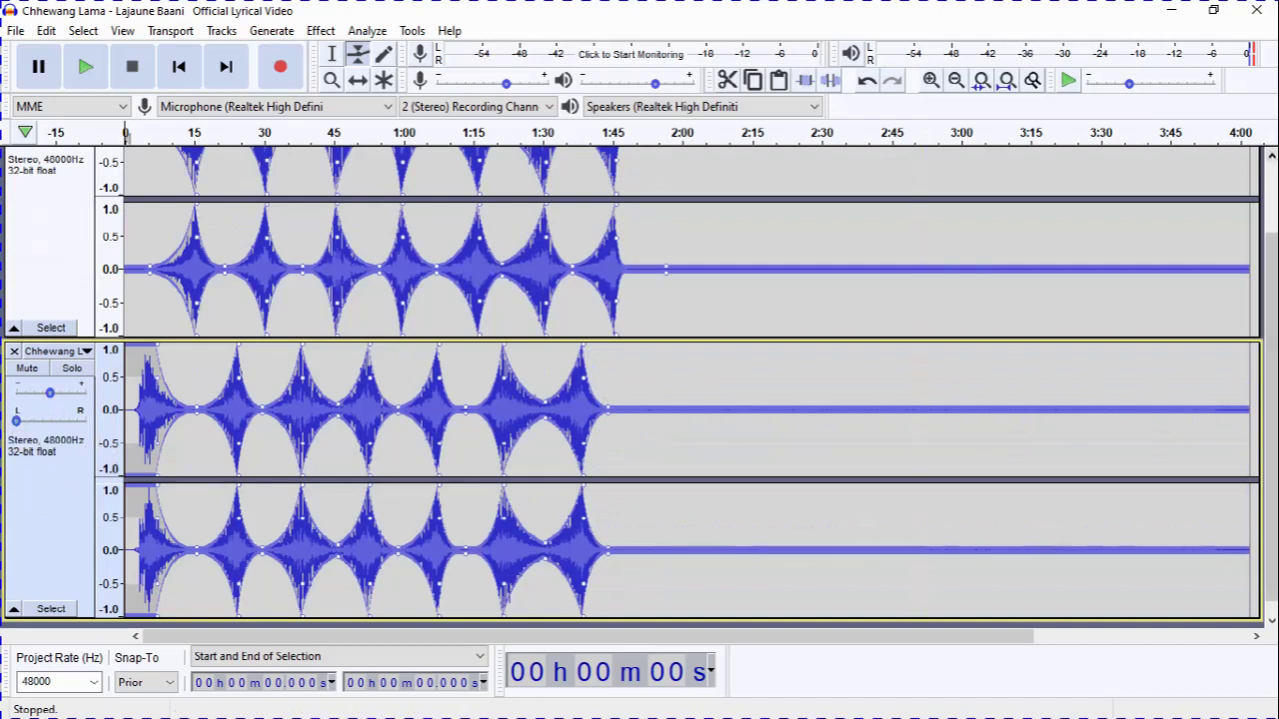
click(1273, 178)
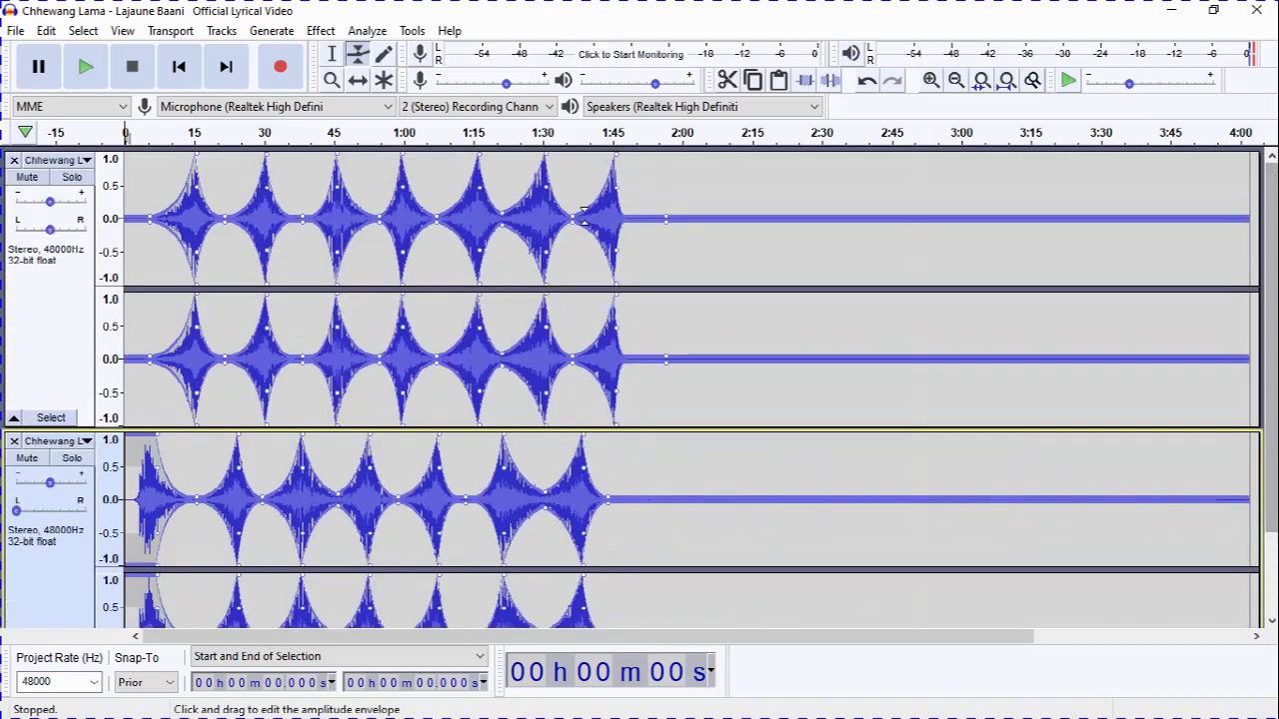
drag(55, 232, 90, 234)
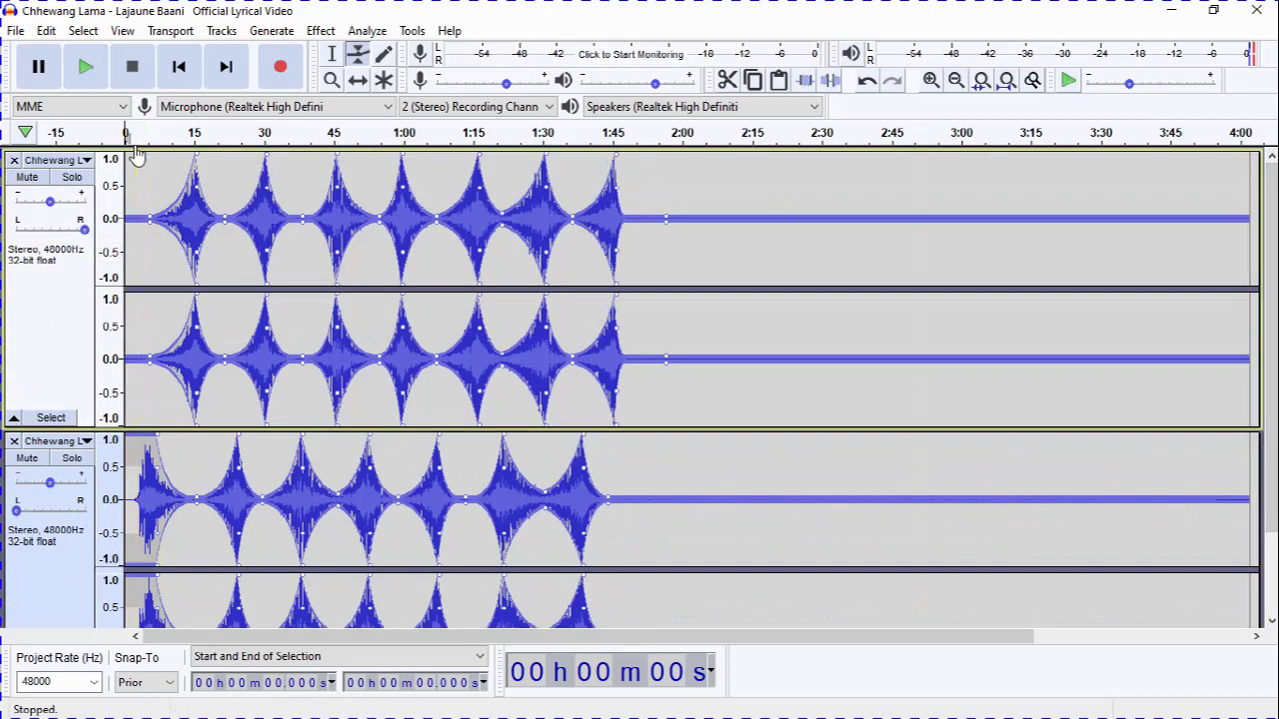
Step: Play the mix from about 0:03 with slightly raised playback volume to check the alternating left-right effect, and stop playback
click(138, 145)
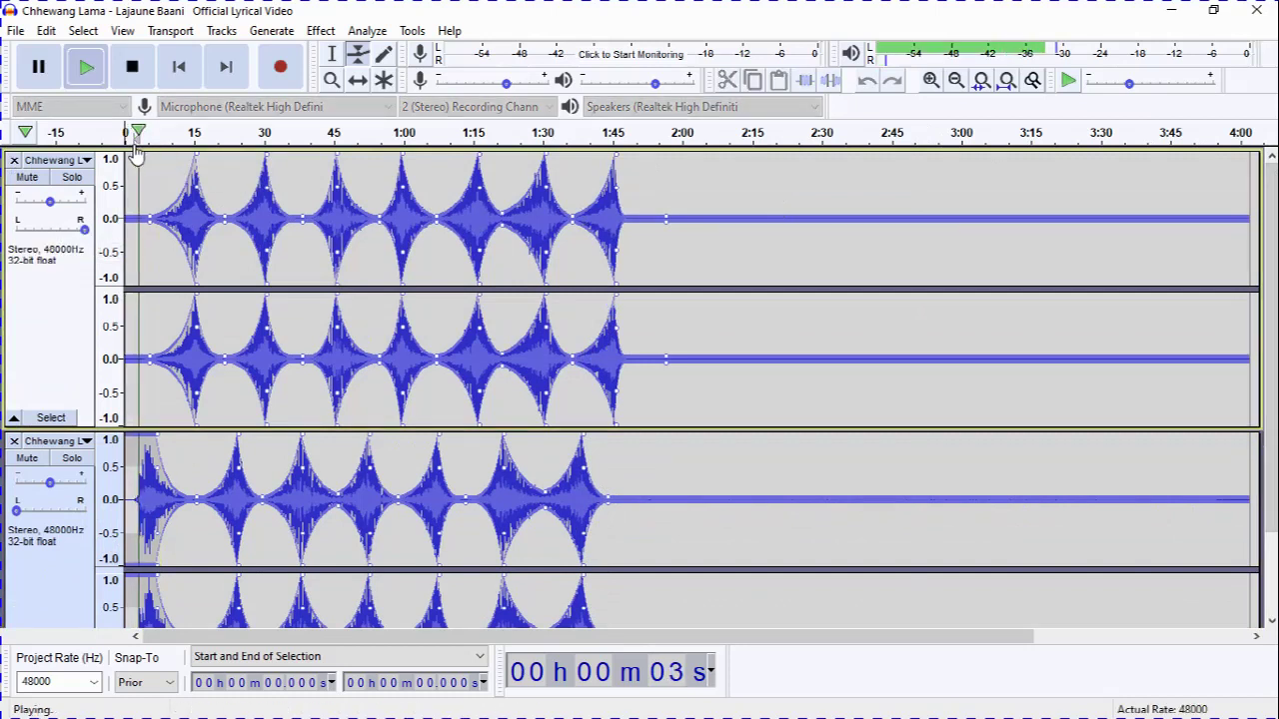
key(XF86AudioRaiseVolume)
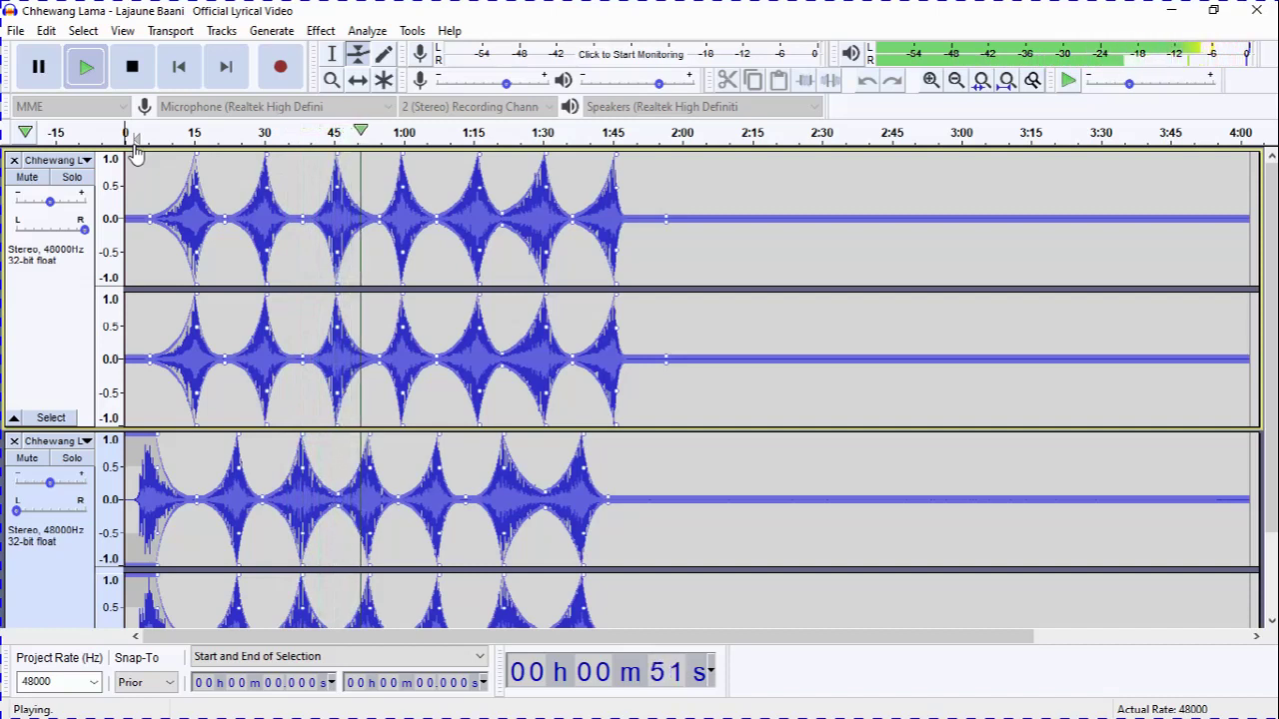
key(space)
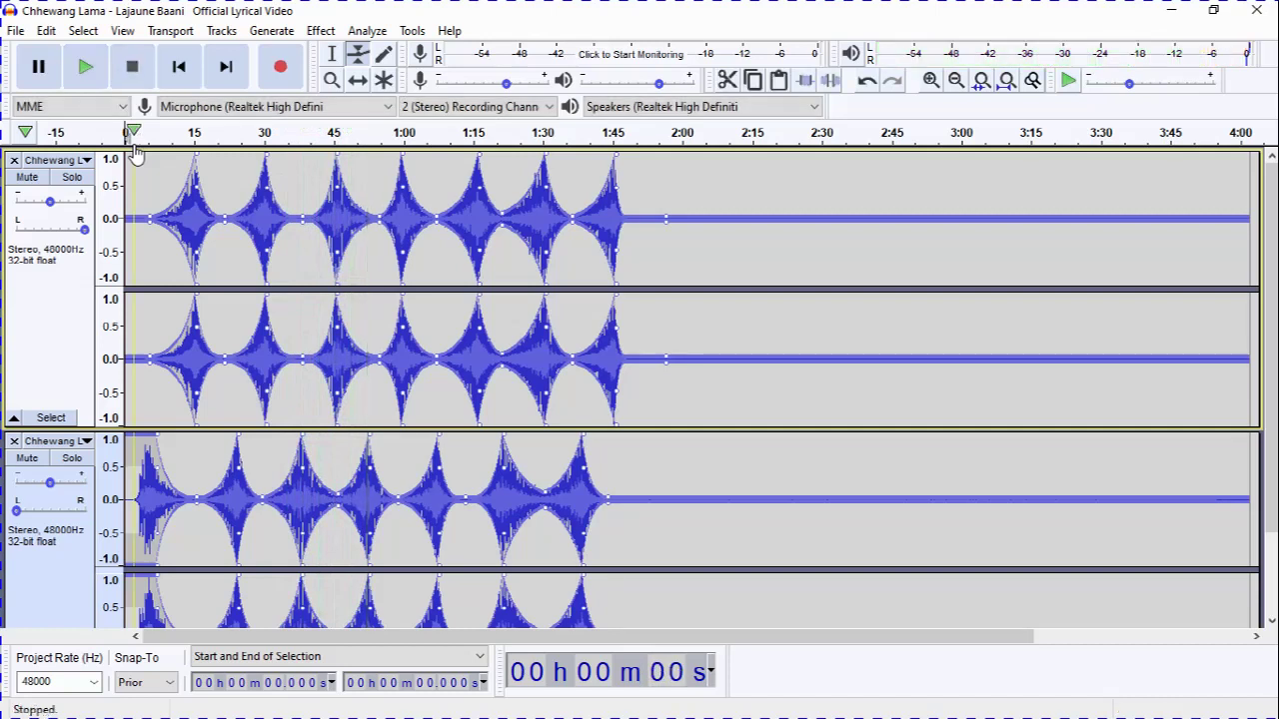
Step: Shape the end of the lower track as a long gradual rise in volume up to about 3:52
click(22, 34)
mouse_move(114, 170)
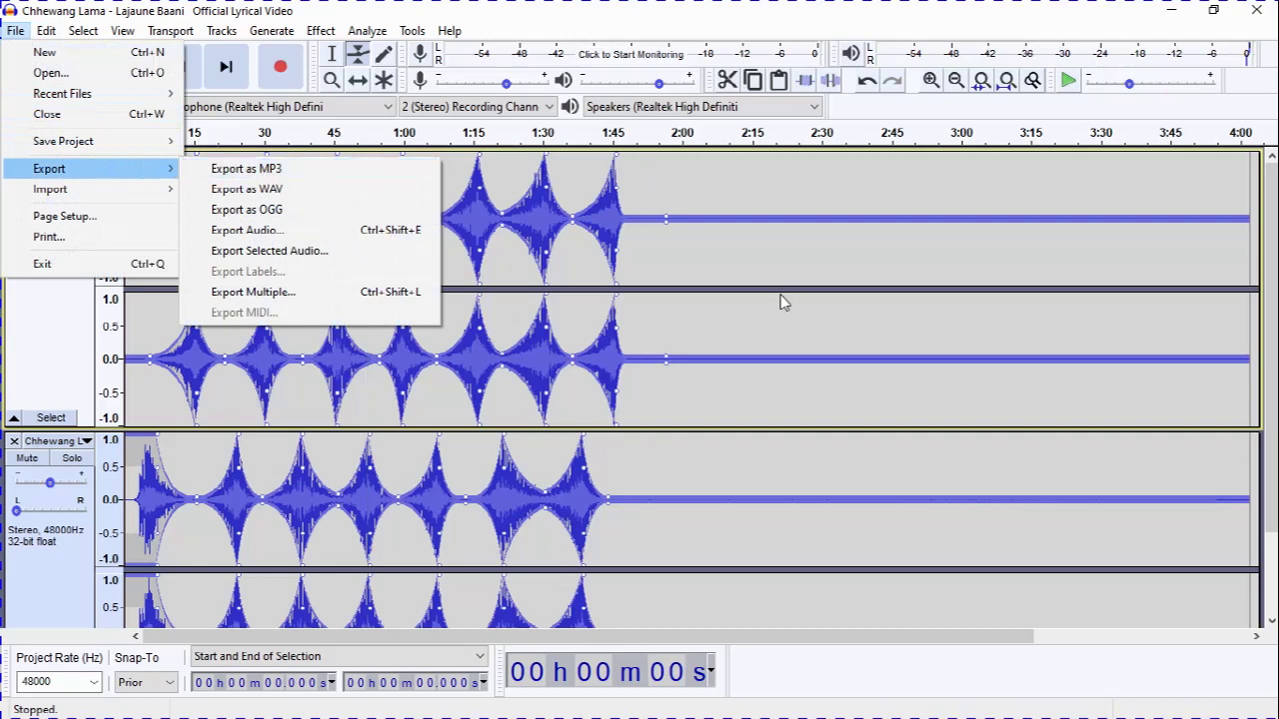
click(1204, 608)
click(1204, 603)
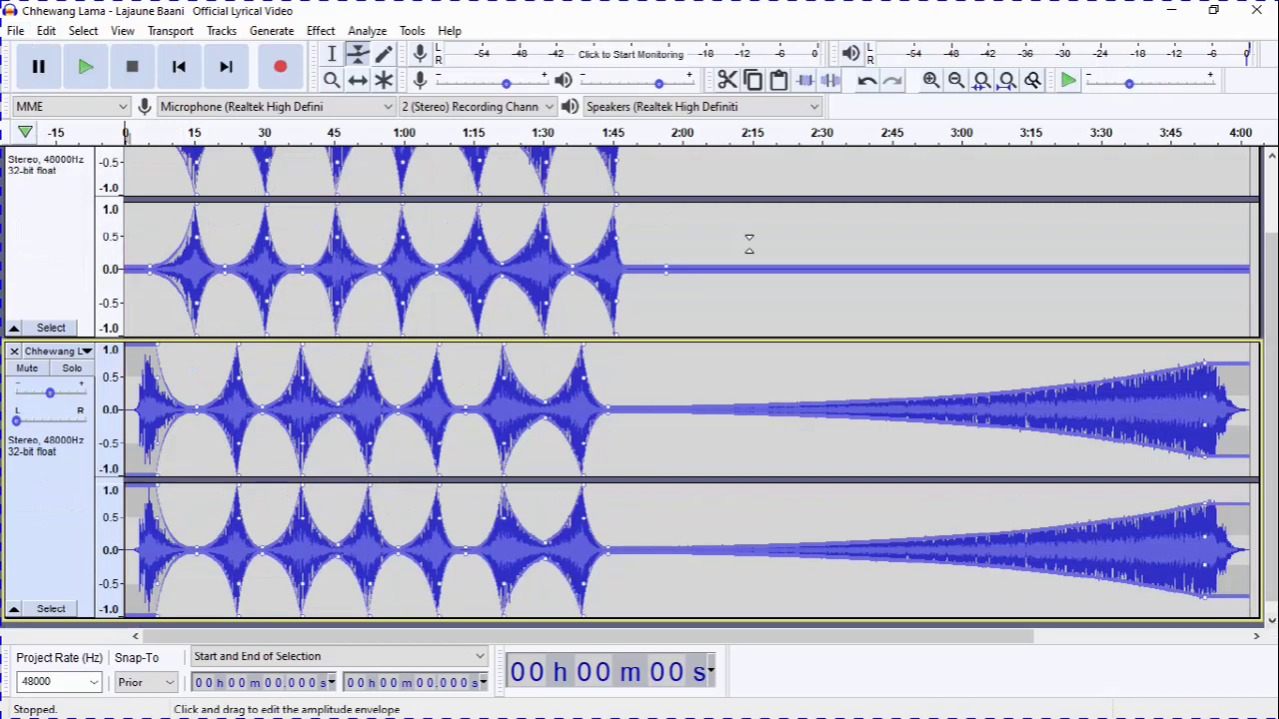
Step: Play the lower track's rising section from about 2:00, 2:31 and 2:48 to check it, and stop playback
click(685, 140)
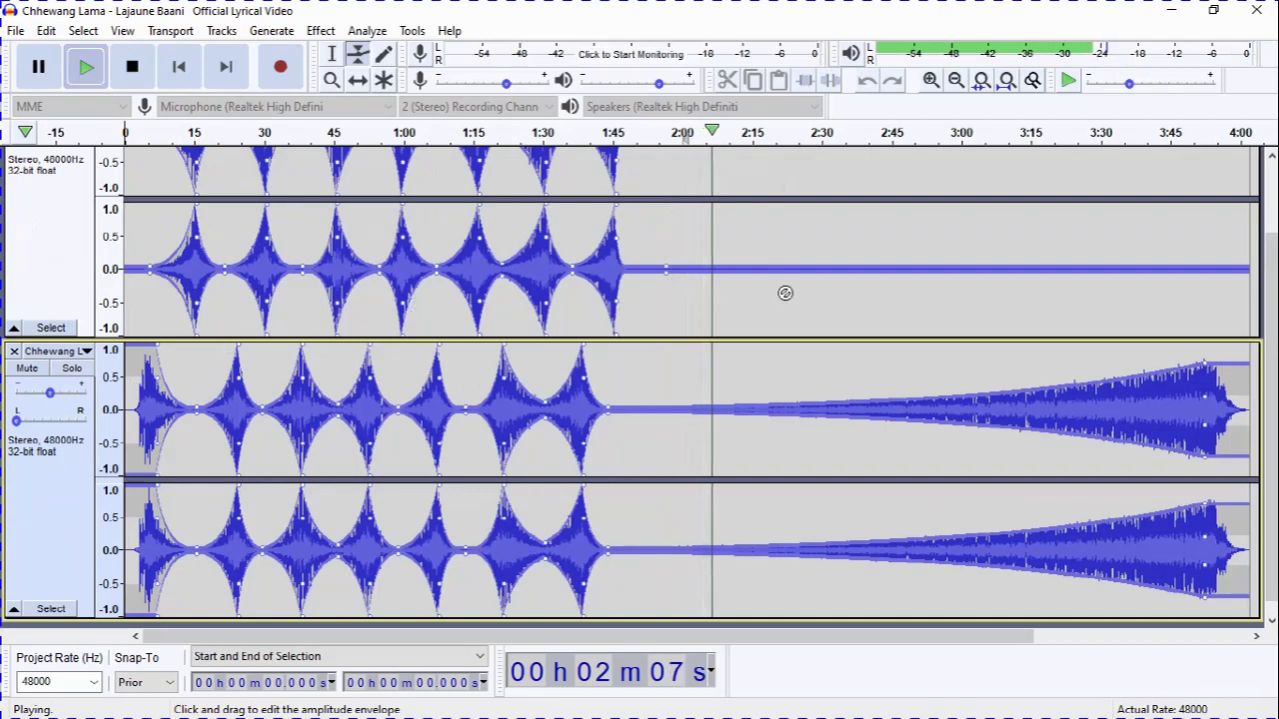
click(825, 140)
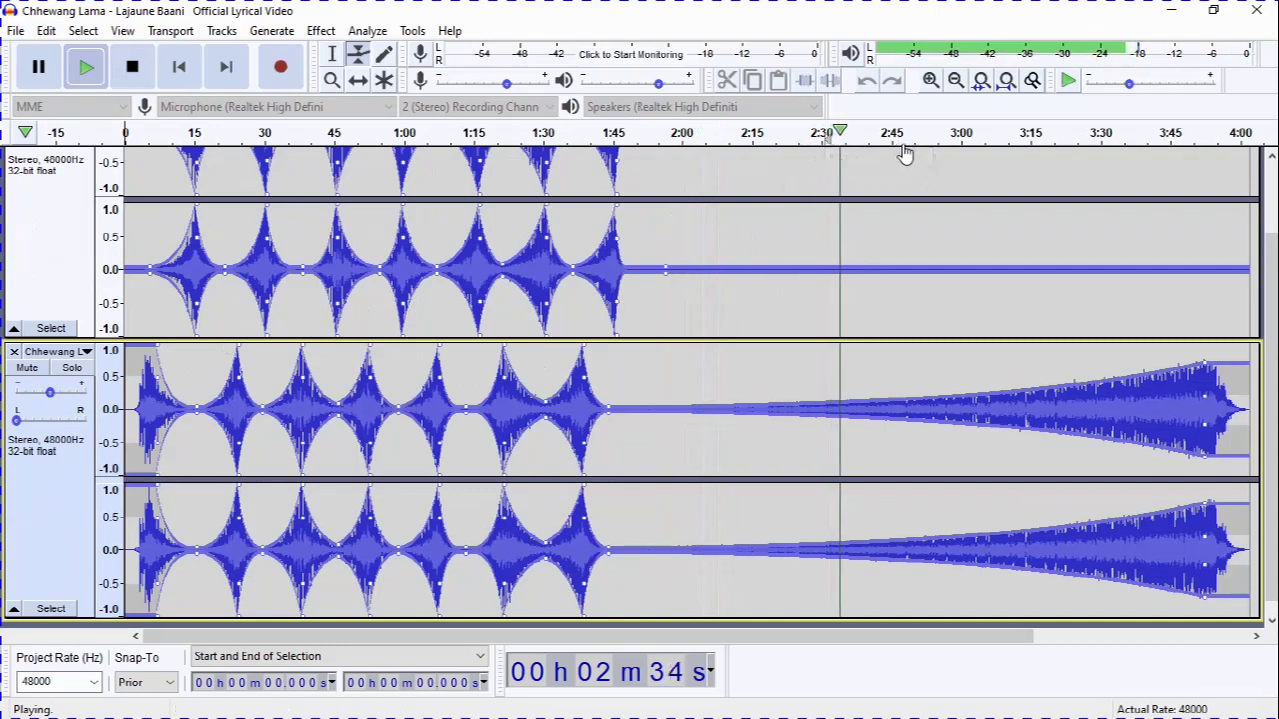
click(904, 148)
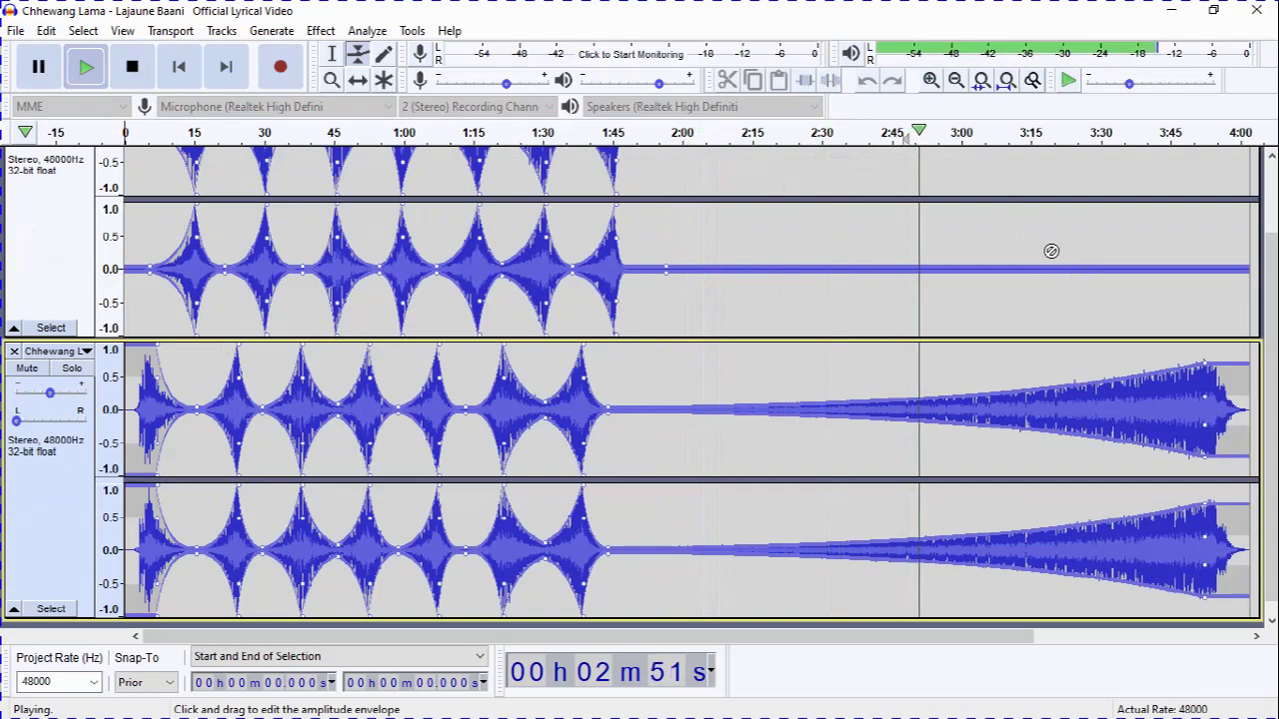
key(space)
Step: Raise the upper track's envelope to full volume at about 1:54 and fade it gradually to a quiet level at about 3:54
drag(664, 265, 1040, 192)
scroll(1192, 237, up, 2)
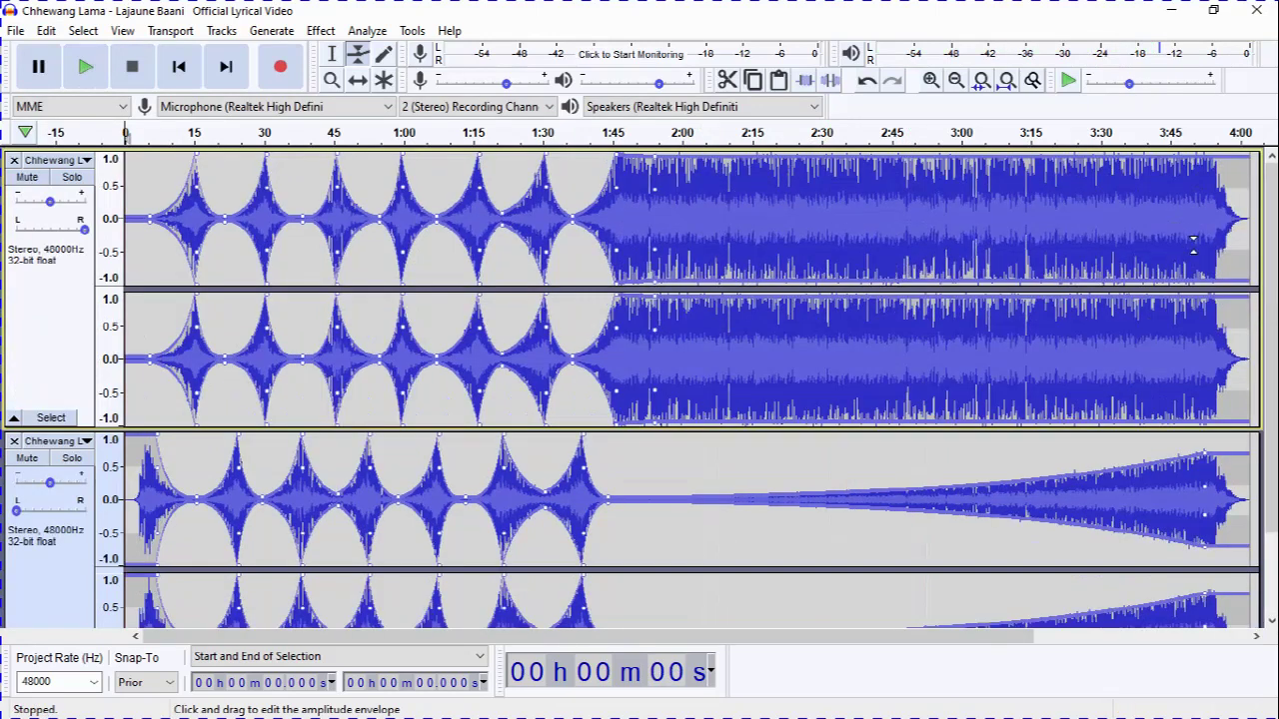
drag(1236, 300, 1210, 347)
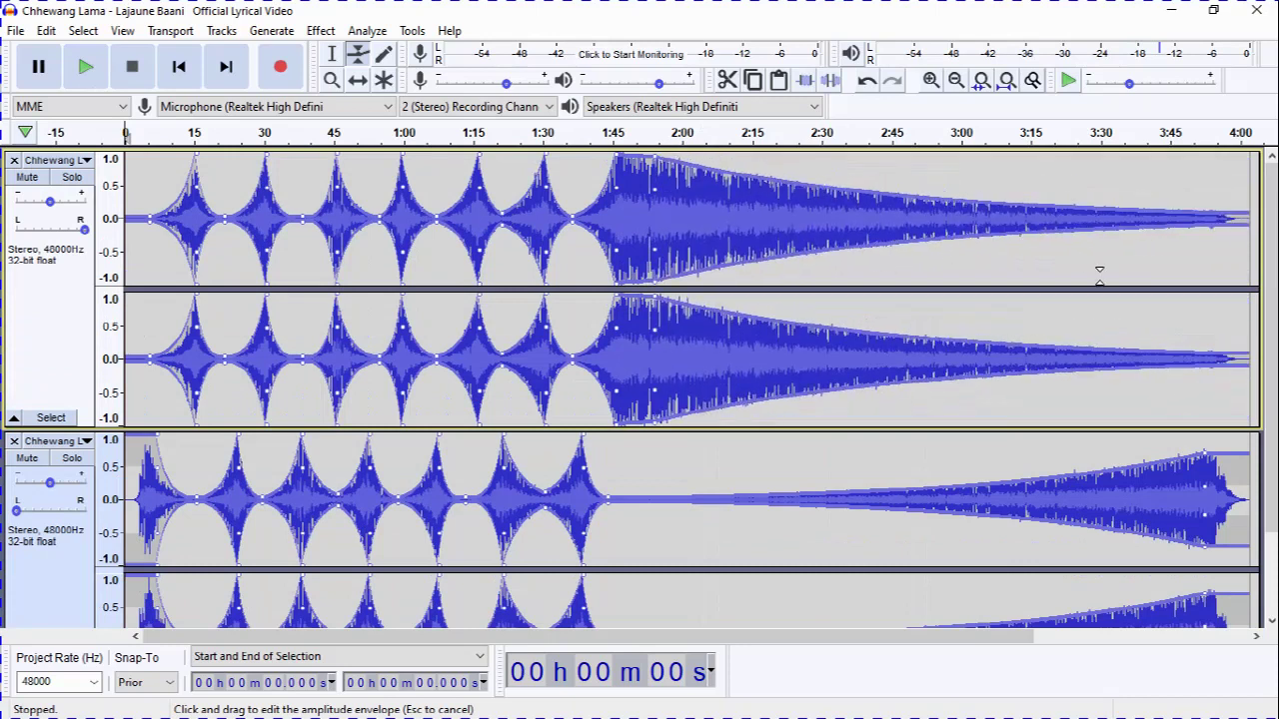
Step: Play the crossfade between the two tracks from about 2:09 and 2:47 to check it, and stop playback
click(723, 143)
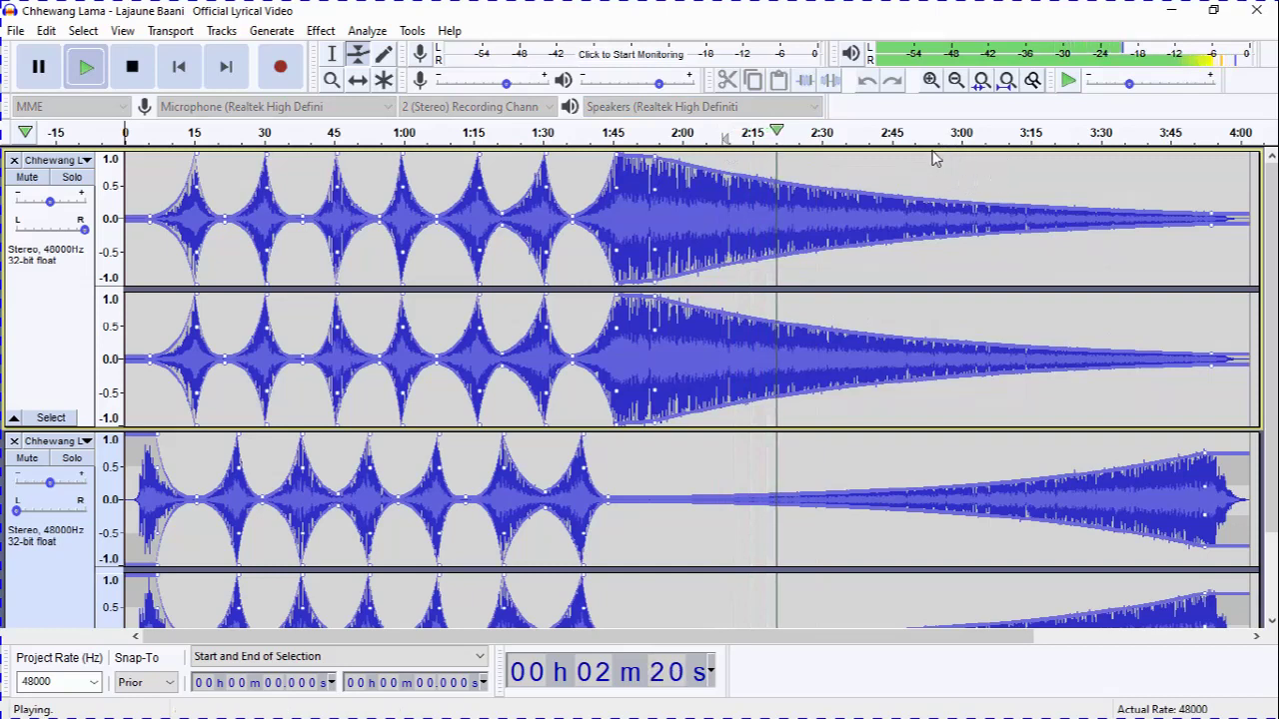
click(902, 145)
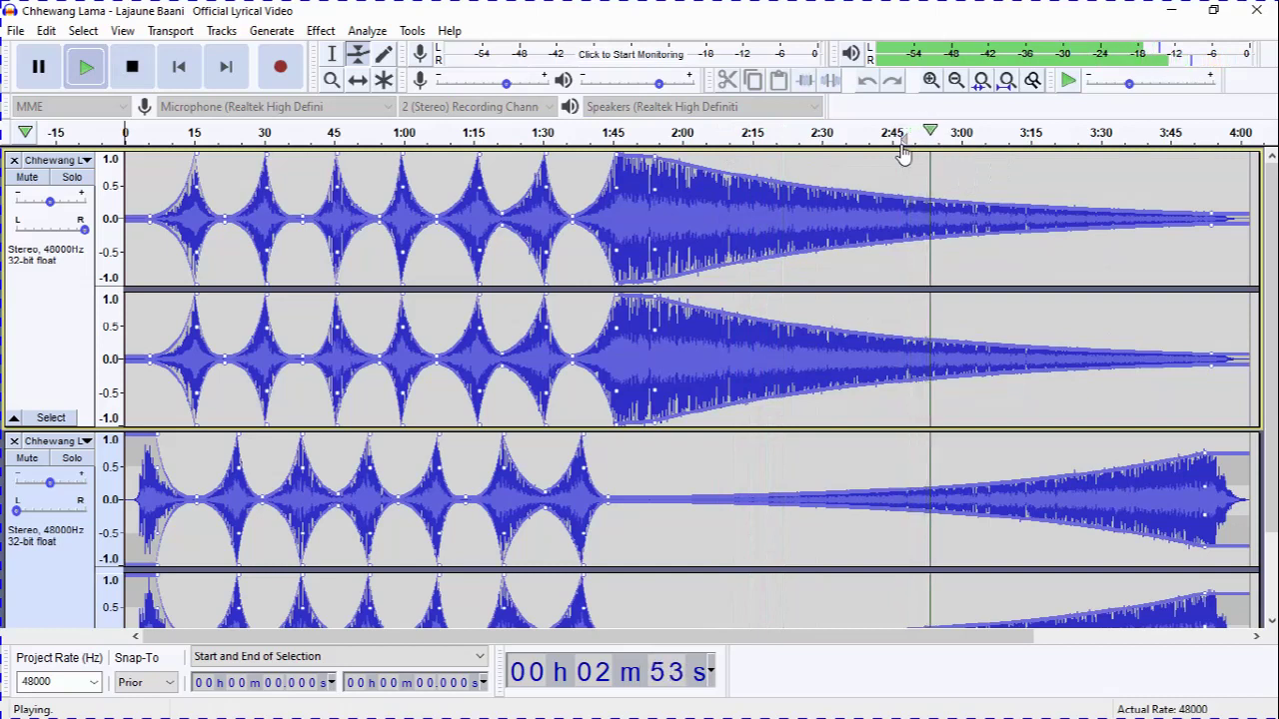
key(space)
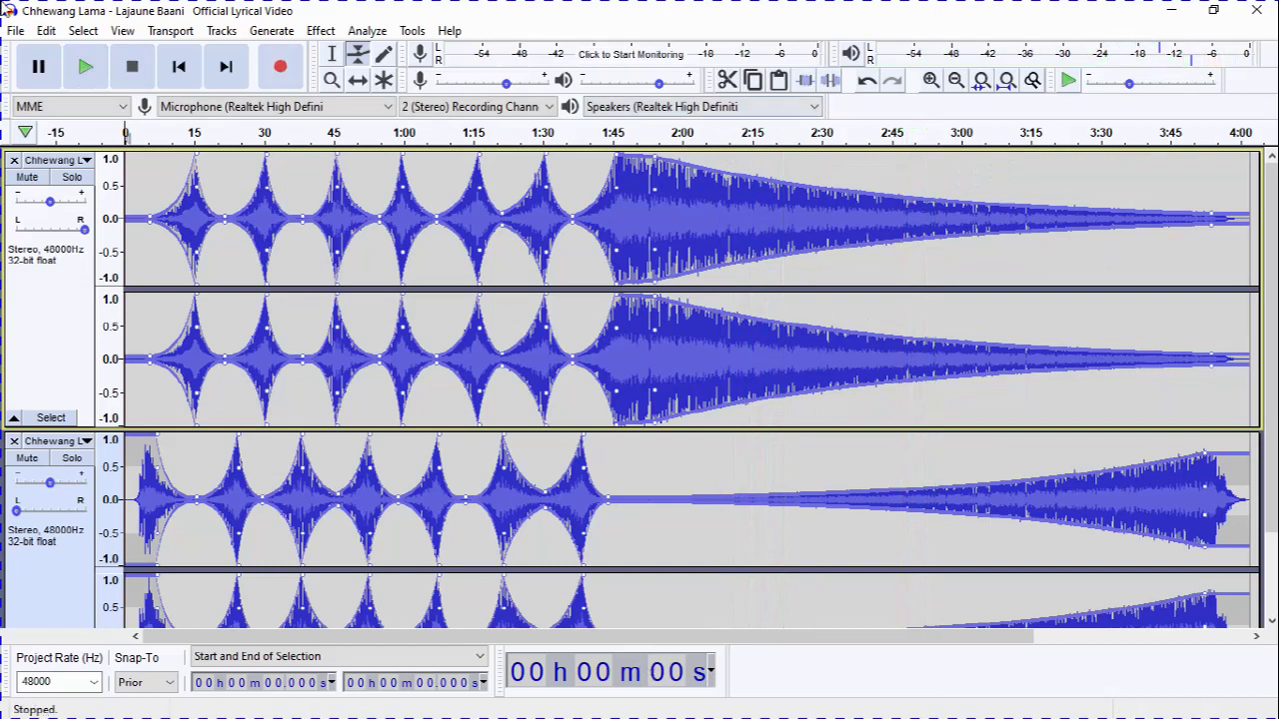
Step: Export the stereo mixdown as an MP3 to the Music folder, replacing the existing file and keeping its metadata tags, and minimize Audacity
click(15, 31)
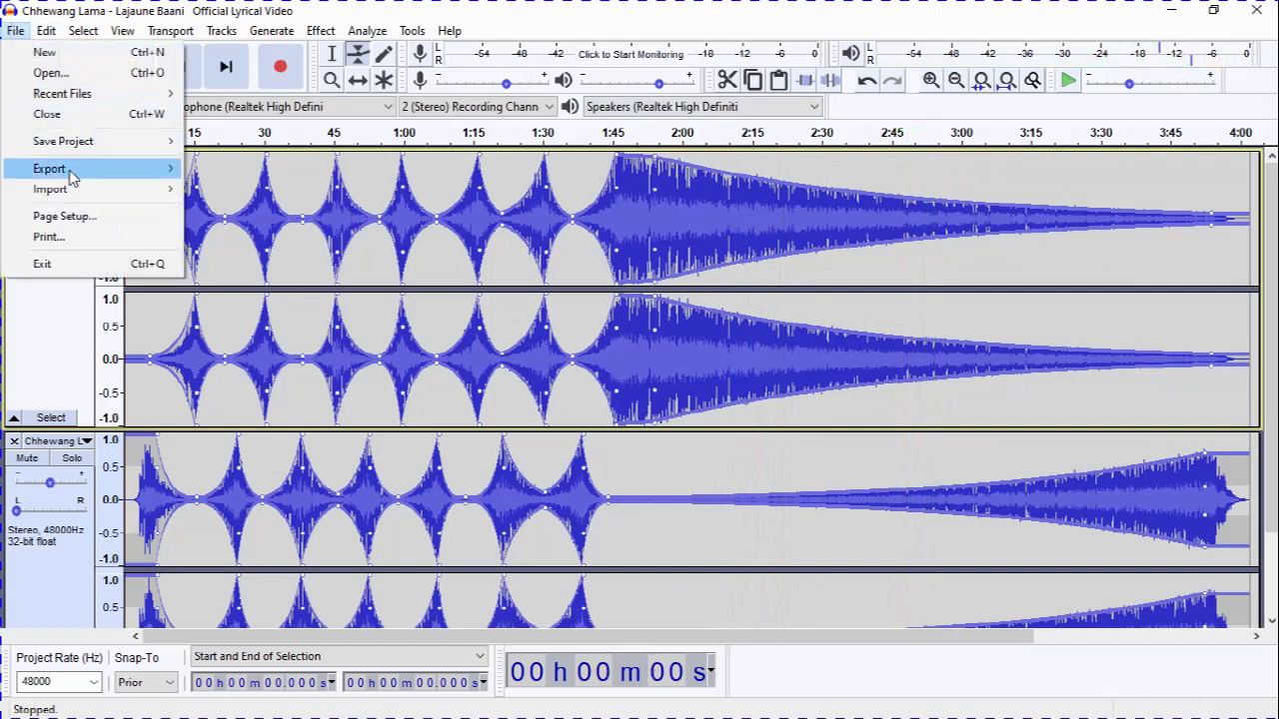
mouse_move(74, 172)
click(255, 171)
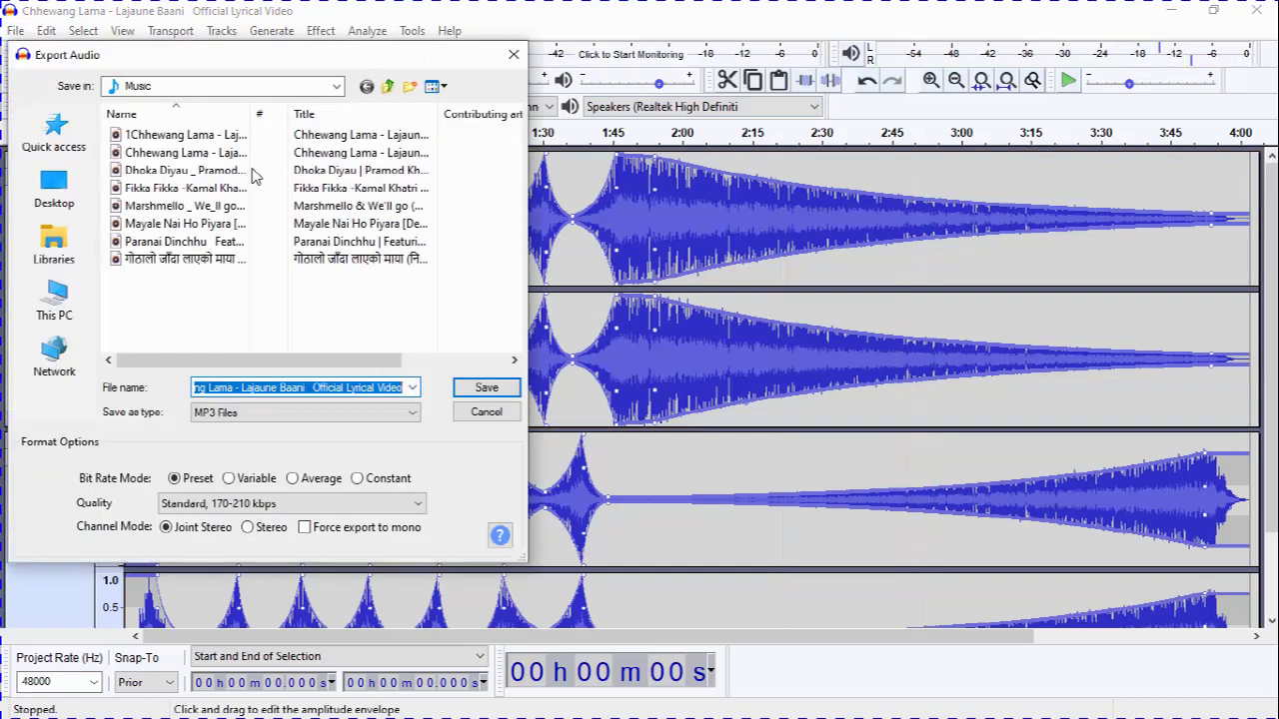
key(Escape)
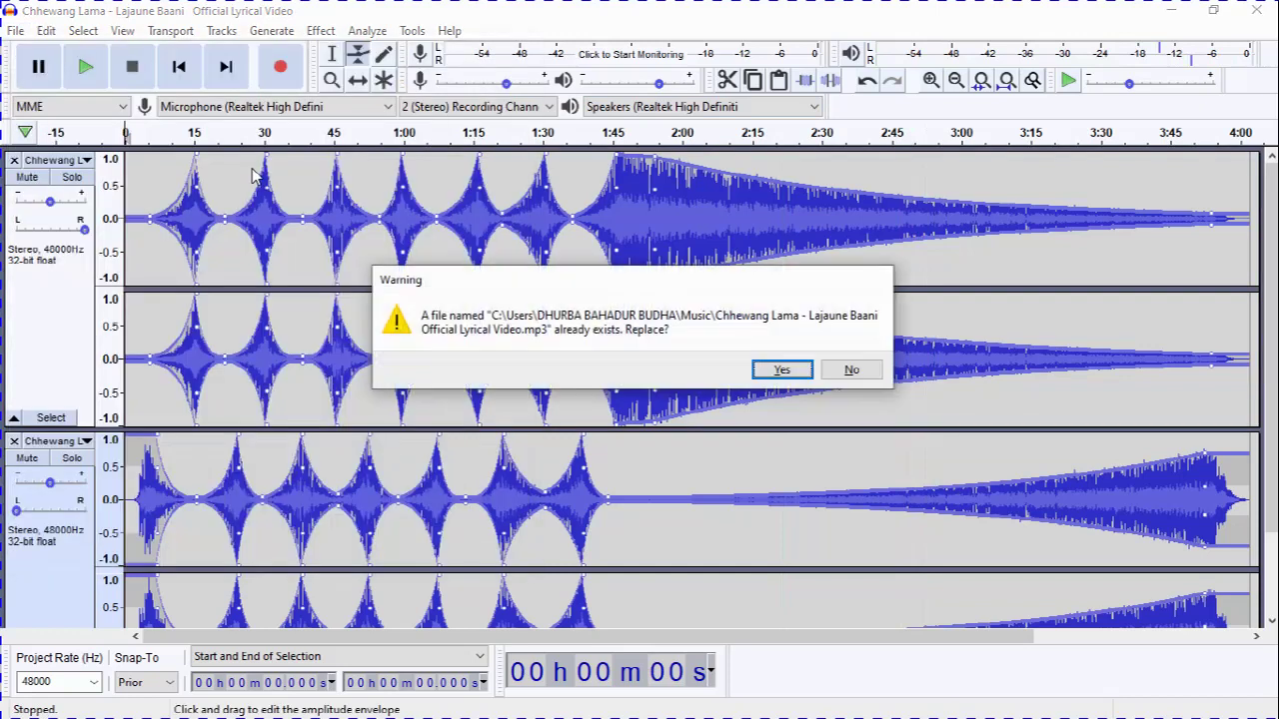
key(Return)
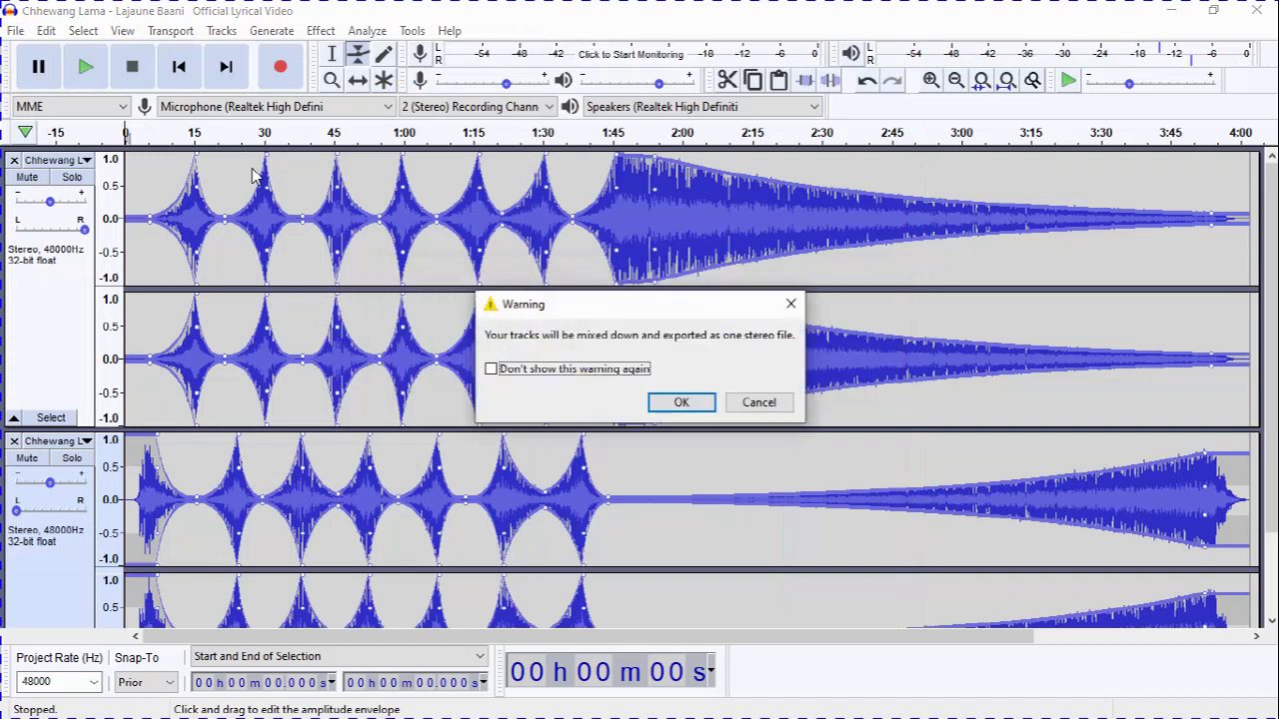
key(Return)
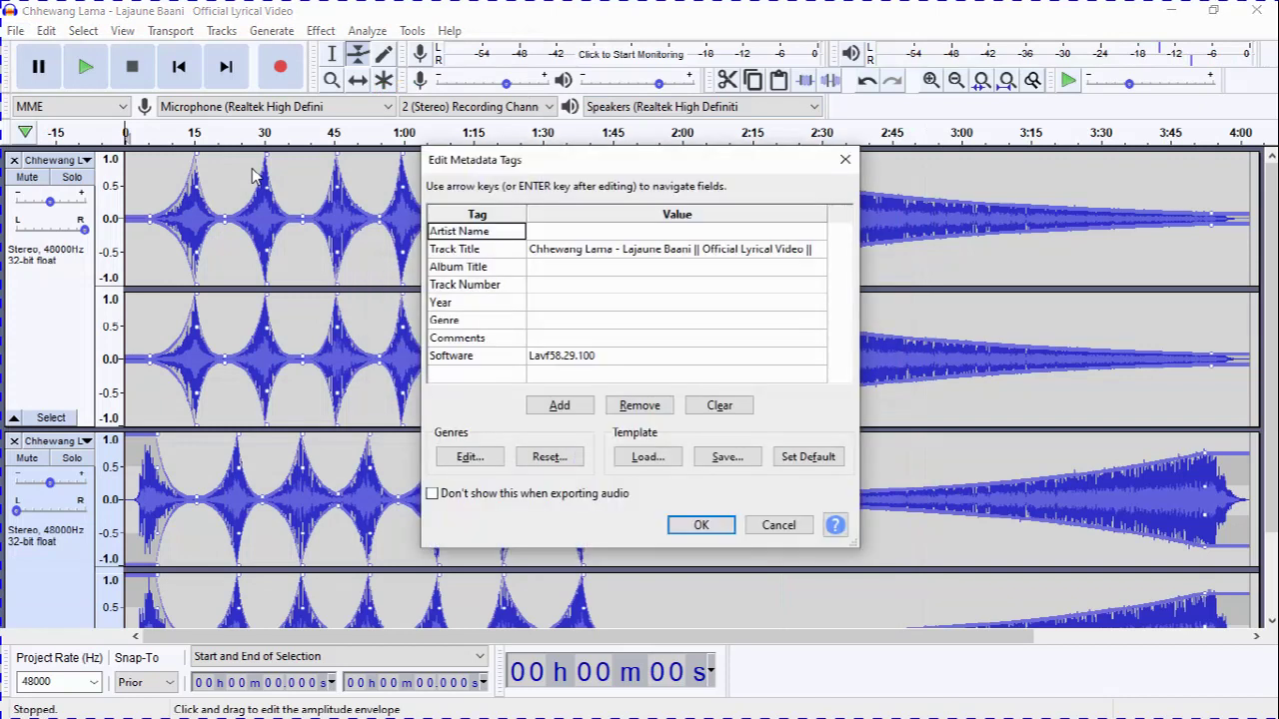
key(Return)
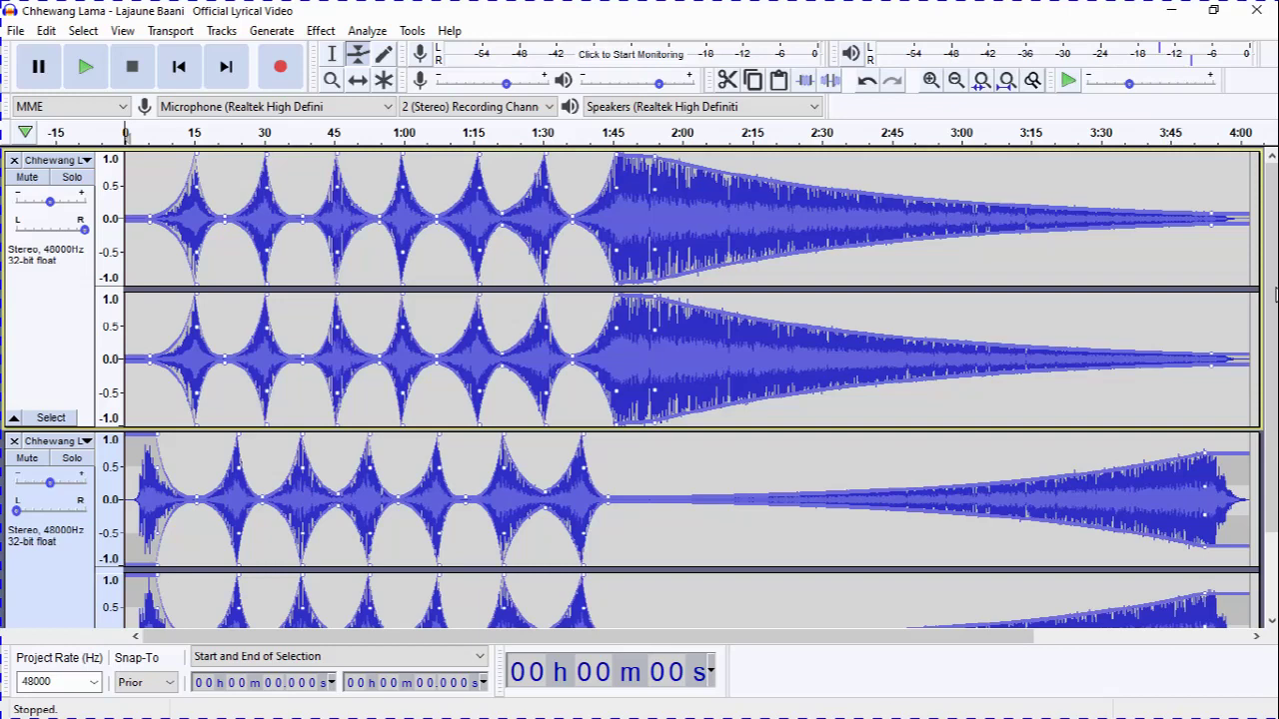
click(1182, 16)
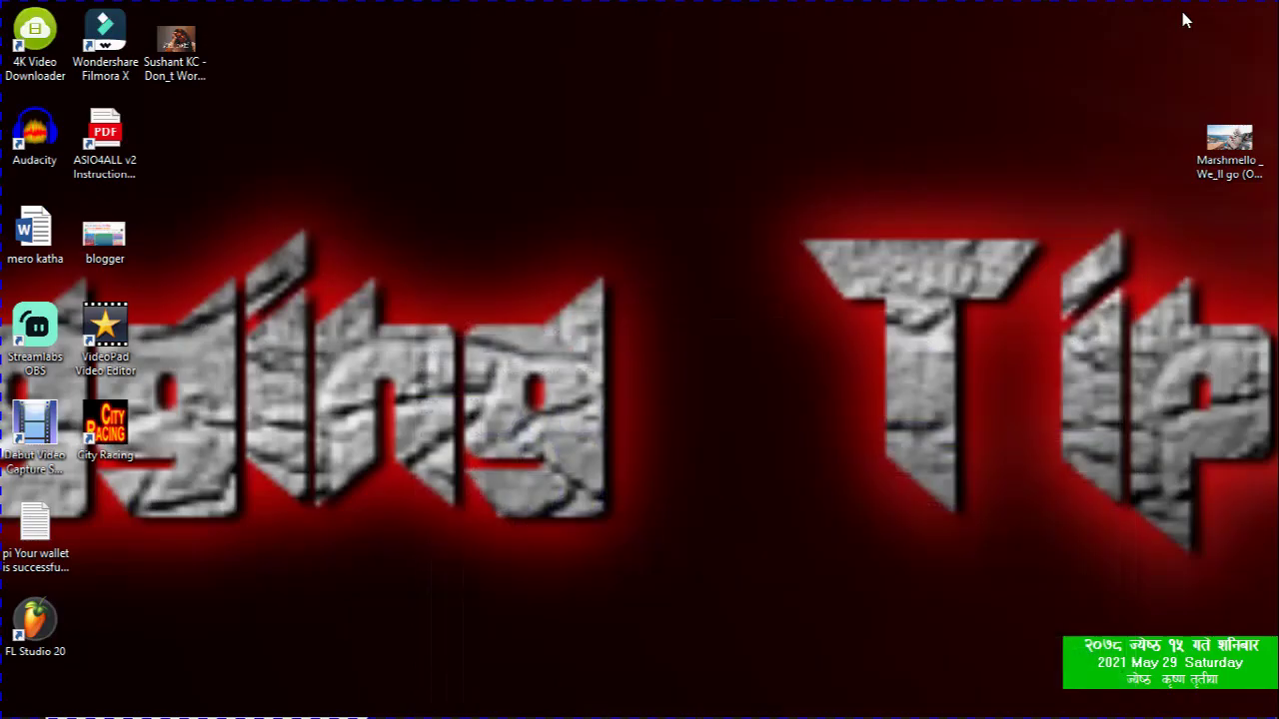